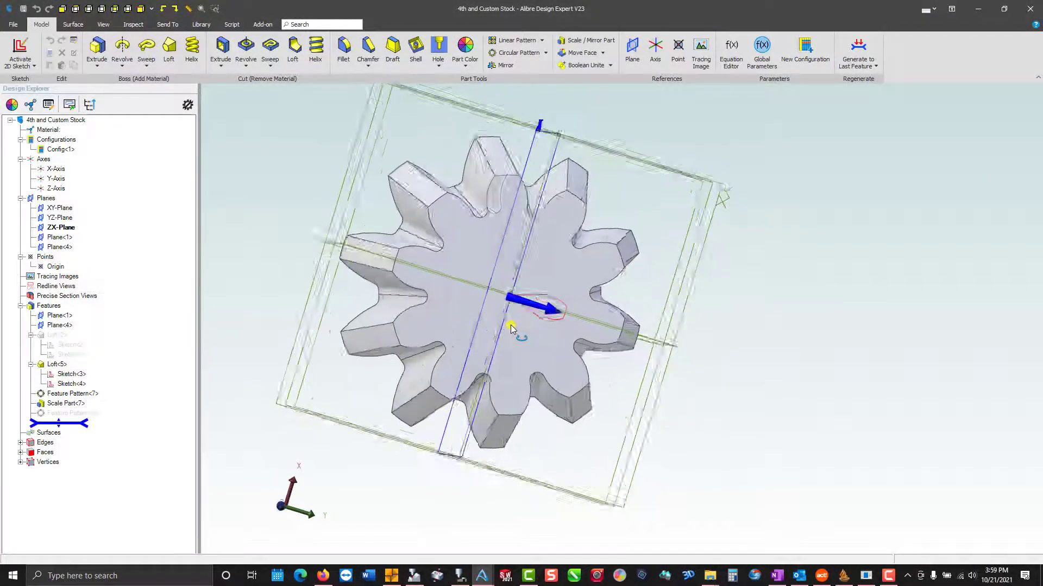
Step: Select the gear's end face in Alibre Design Expert
click(522, 330)
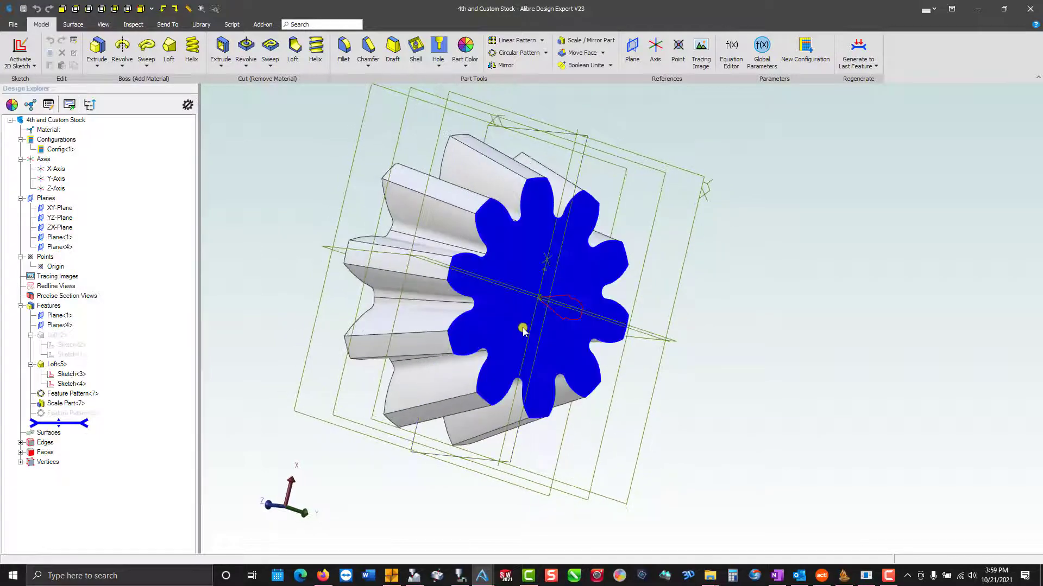
Step: Import the Alibre gear model into EZ-CAM, then view it from the top and orbit it
click(415, 576)
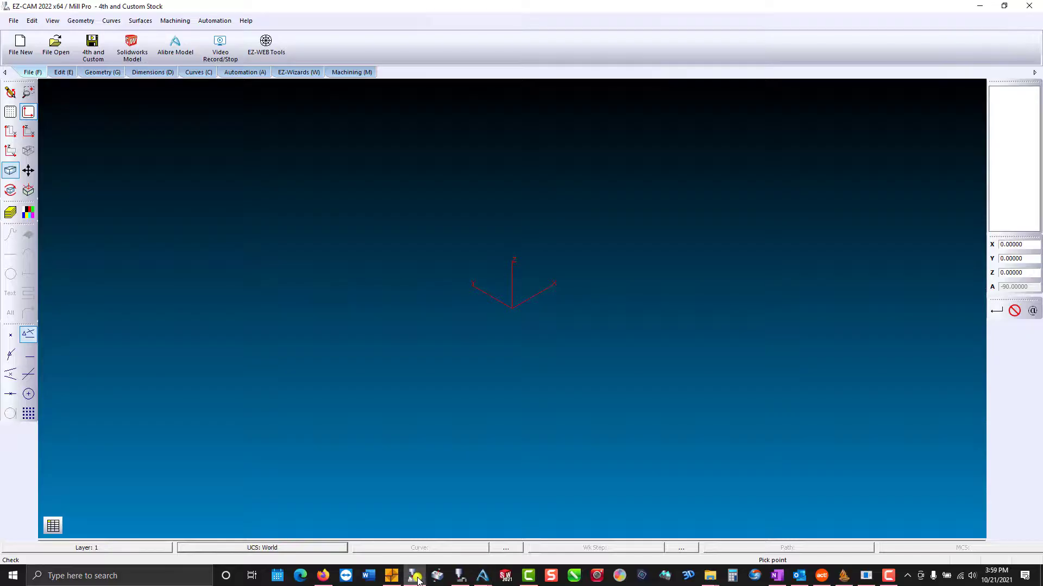
click(171, 56)
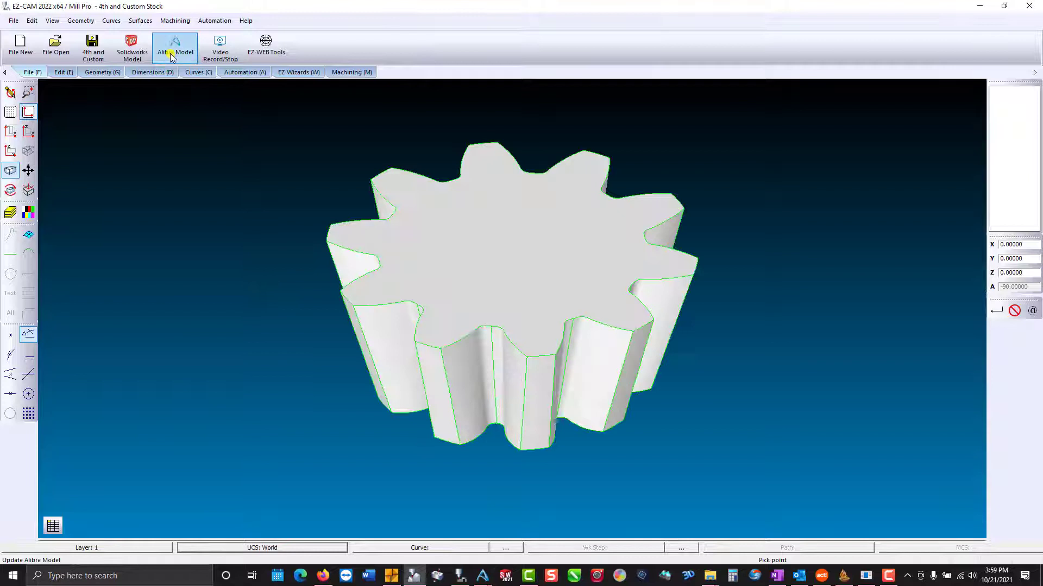
click(15, 133)
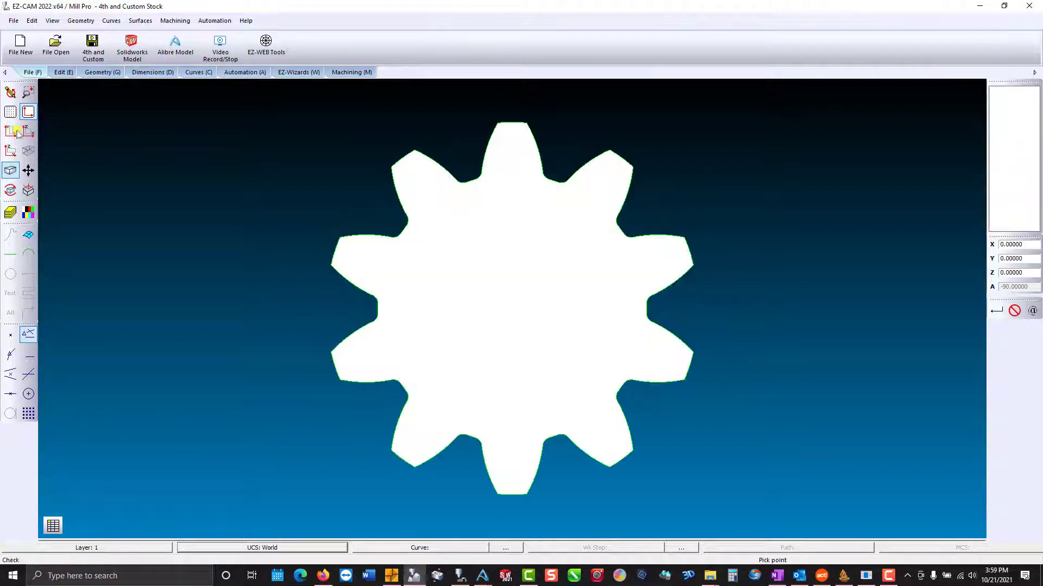
click(11, 190)
drag(652, 332, 533, 356)
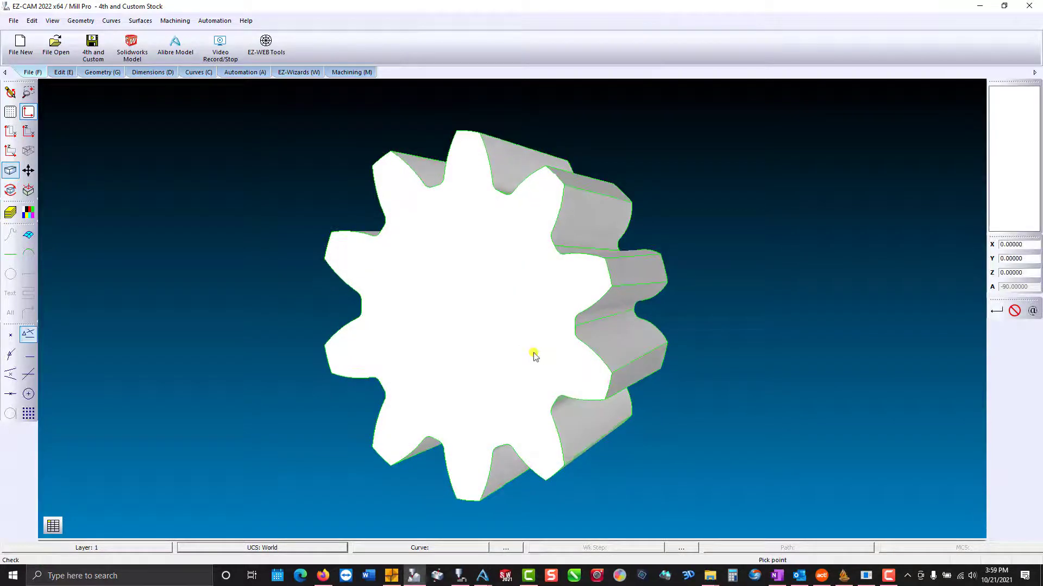
Step: Rotate the whole gear -90° about the Y axis and view it in the X-Y plane
click(61, 72)
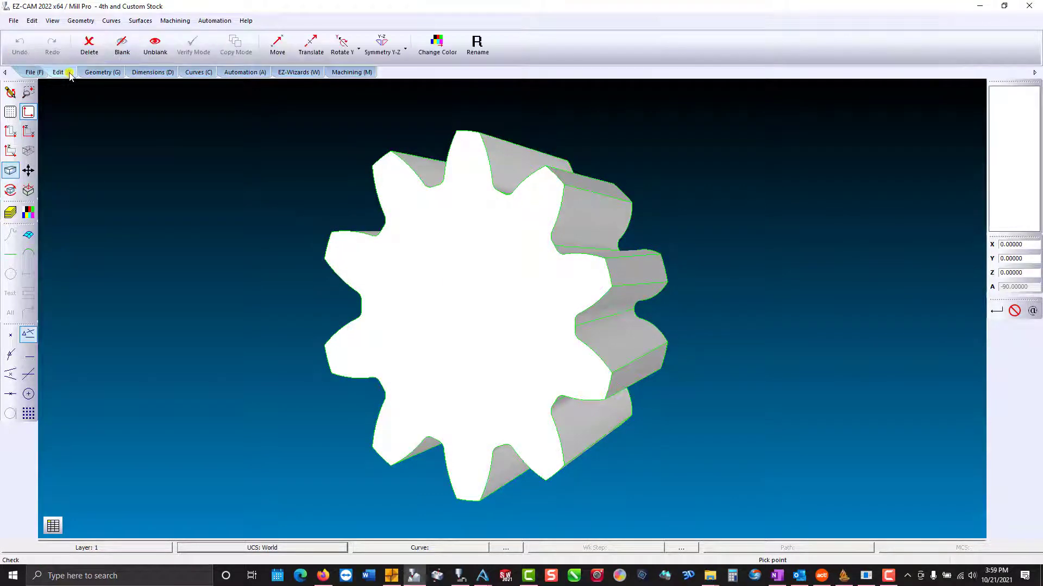
click(335, 56)
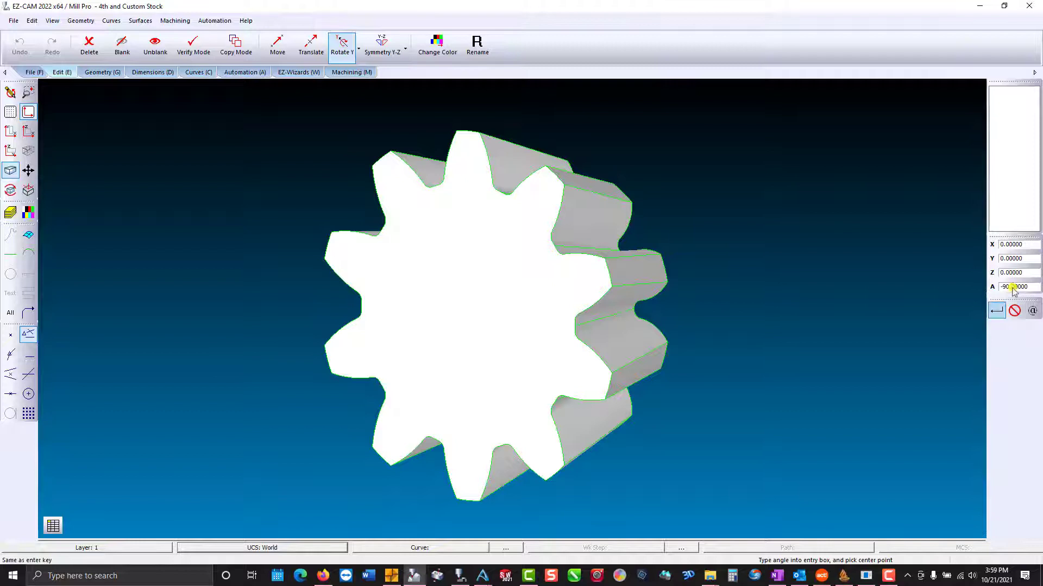
click(996, 311)
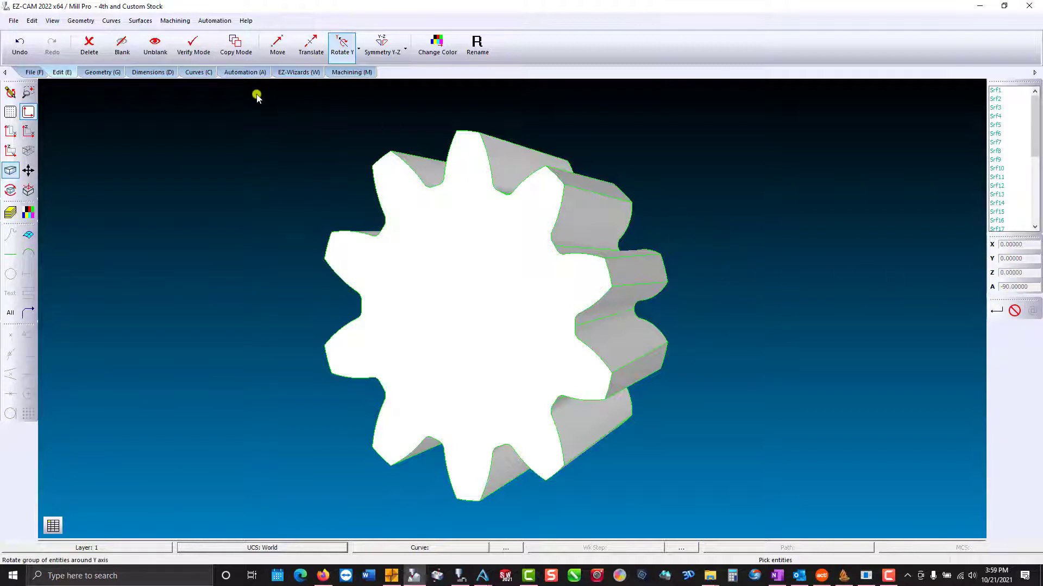
drag(255, 95, 731, 510)
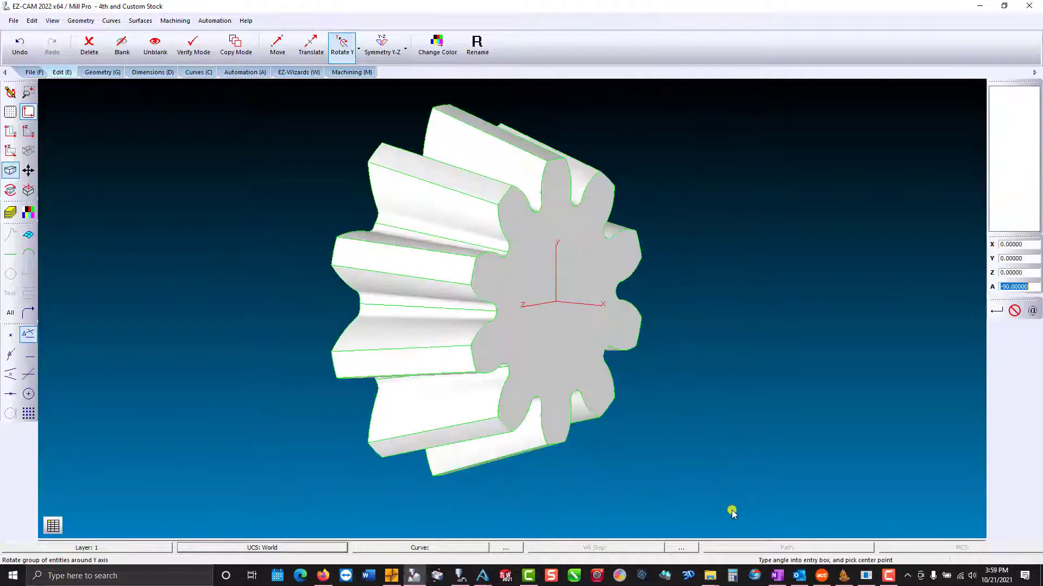
click(12, 130)
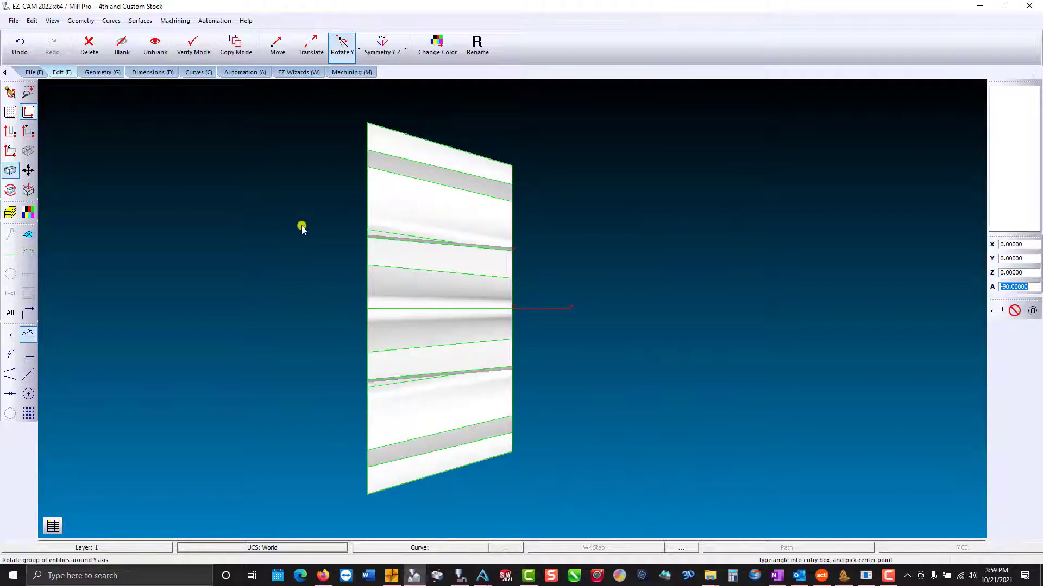
Step: Start a 3D machining work step named rough, set to ROUGHING with Pocketing
click(286, 74)
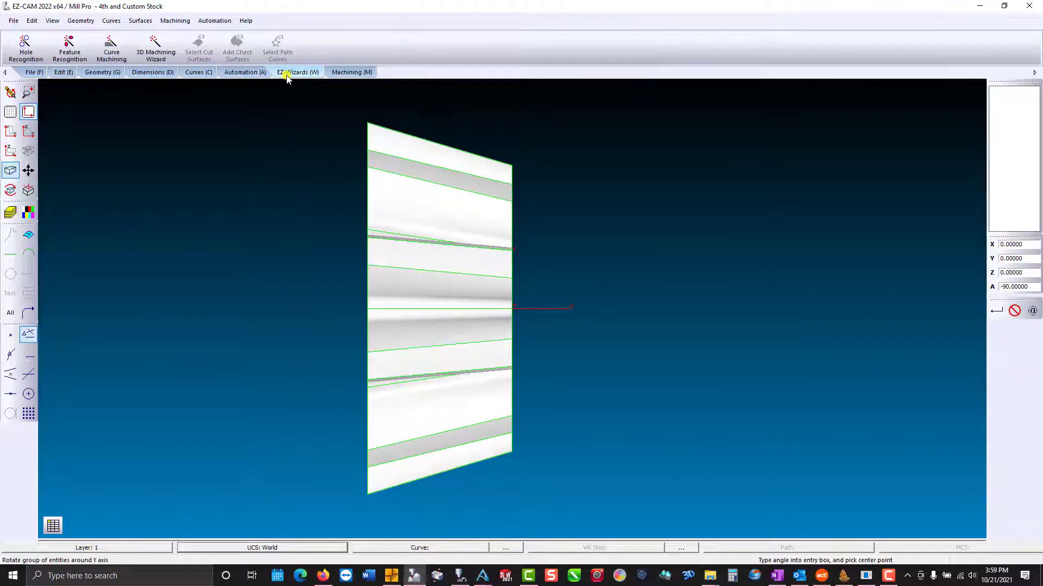
click(155, 47)
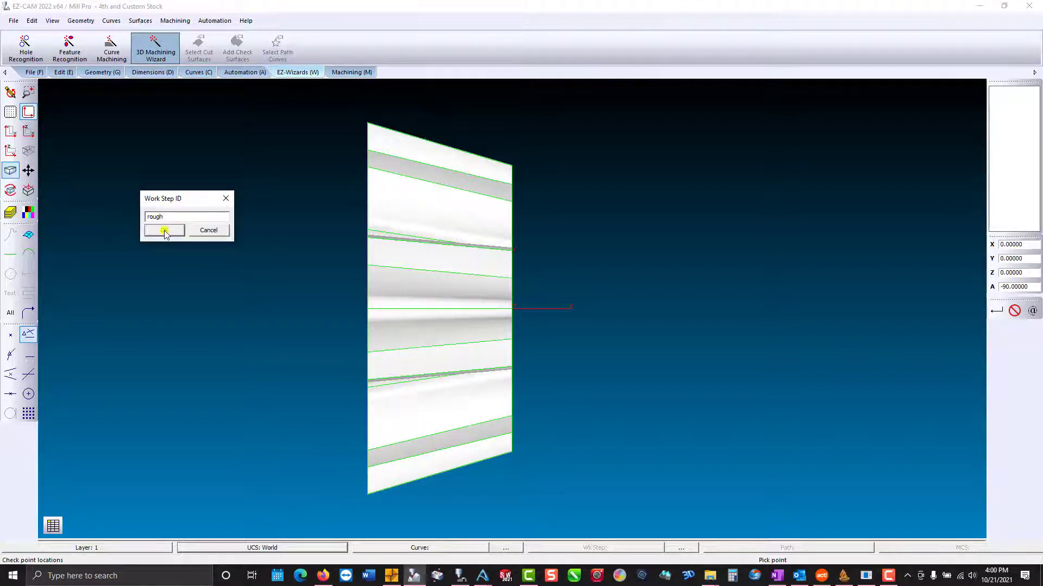
click(164, 231)
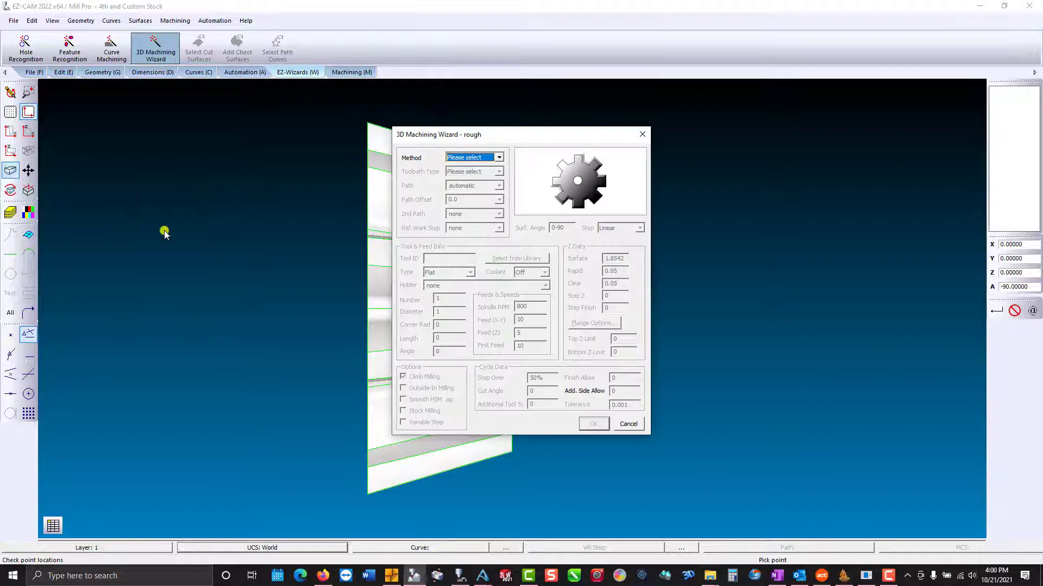
click(499, 158)
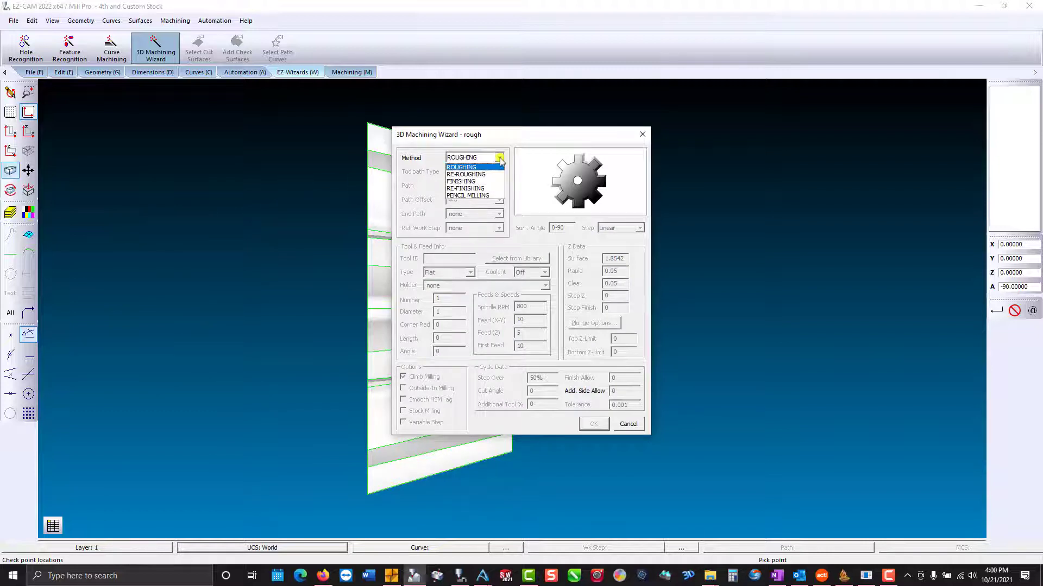
click(473, 167)
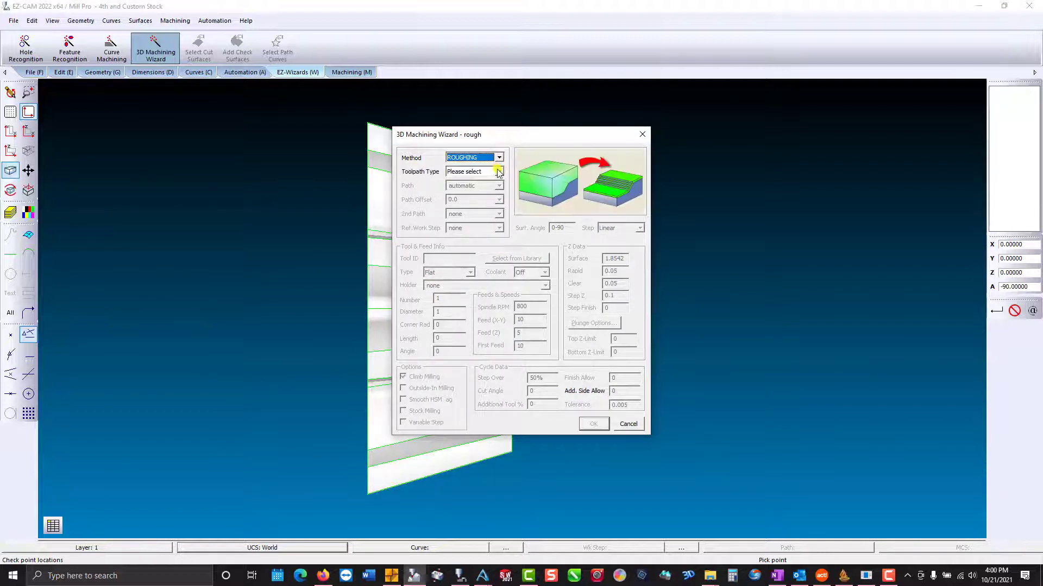
click(499, 171)
click(498, 182)
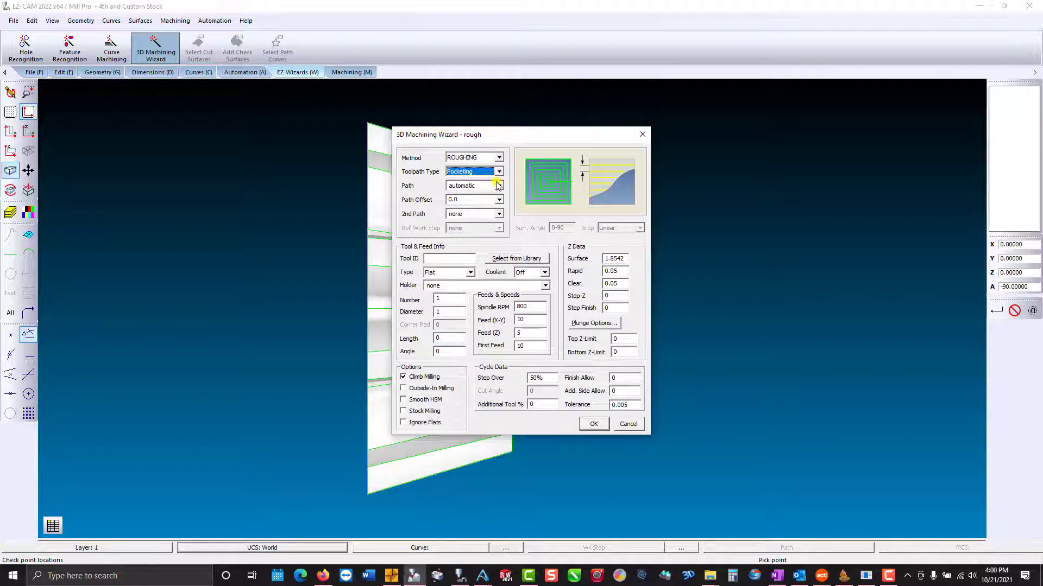
Step: Use a 0.09375 Ball tool, Step-Z 0.05 and finish allowance 0.005, then create the step
click(471, 273)
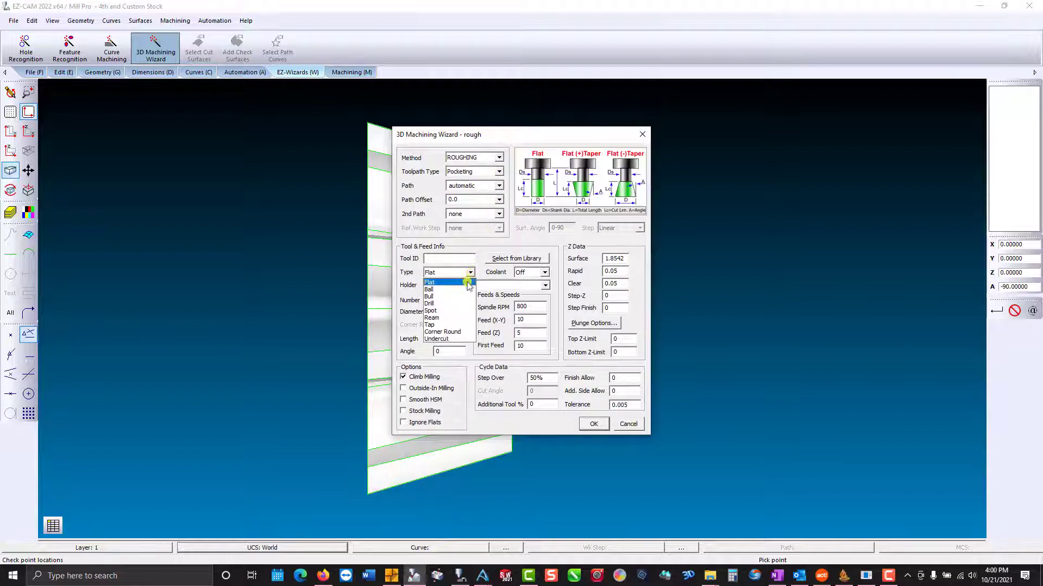
click(466, 289)
double_click(459, 314)
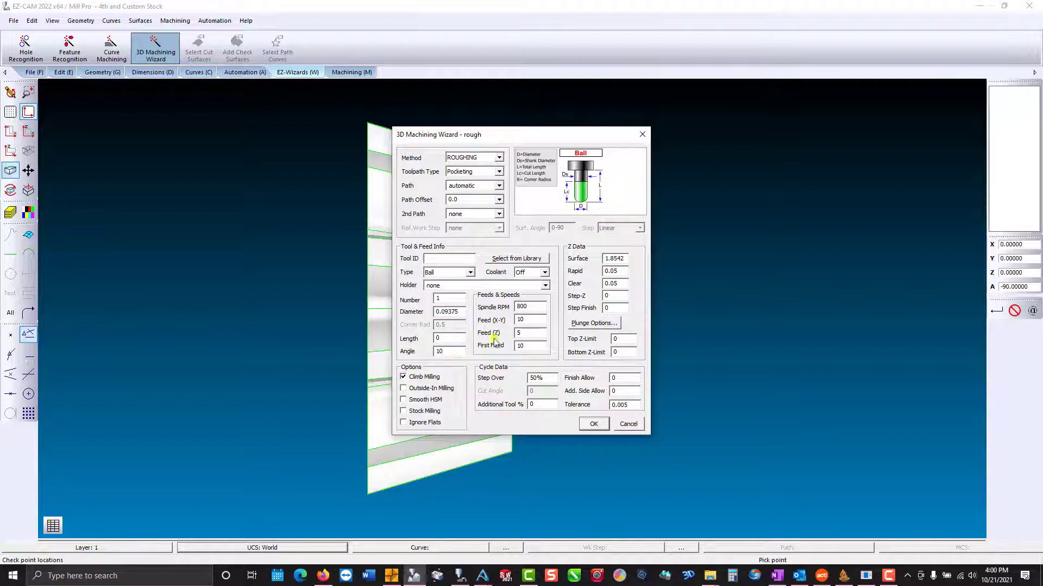
click(618, 297)
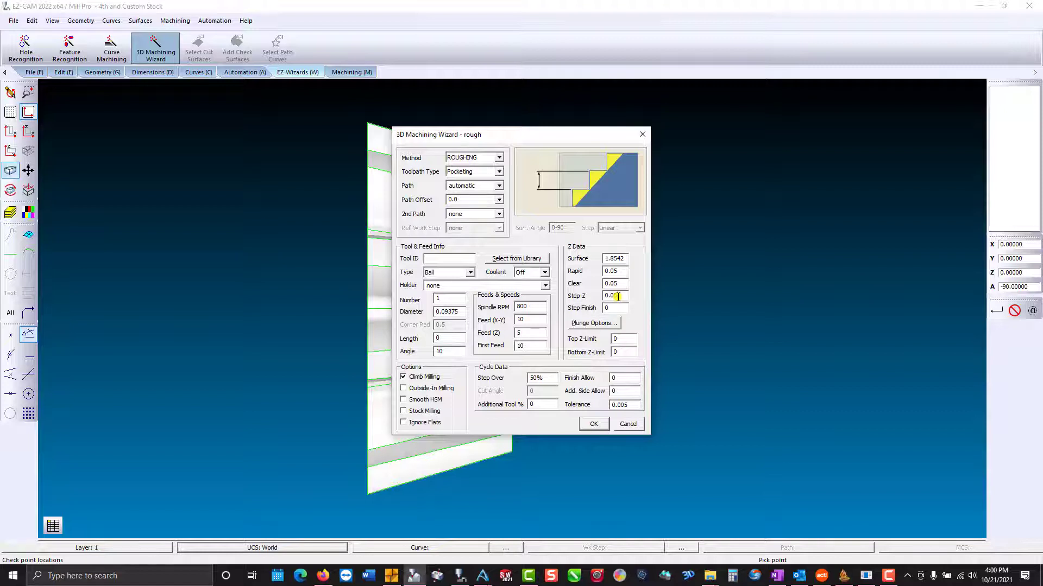
click(624, 379)
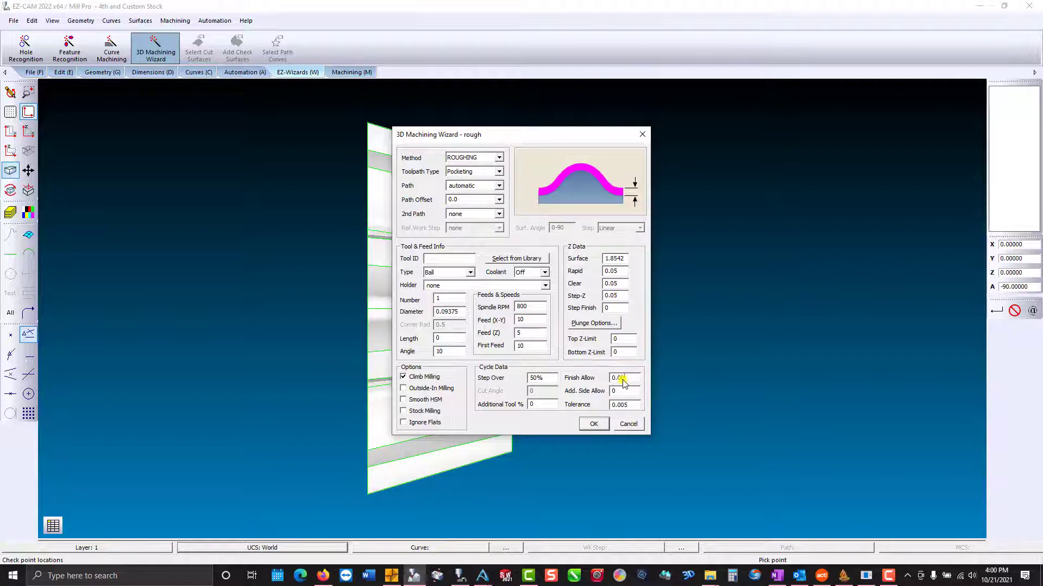
click(594, 424)
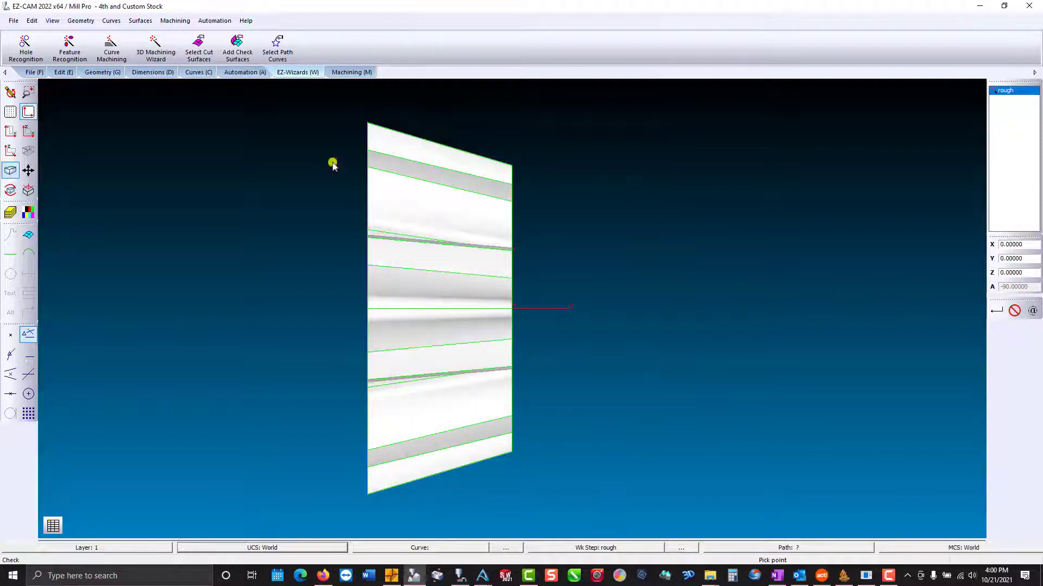
Step: Set one tooth gap's two groove surfaces as cut surfaces and verify the rough toolpath
click(208, 44)
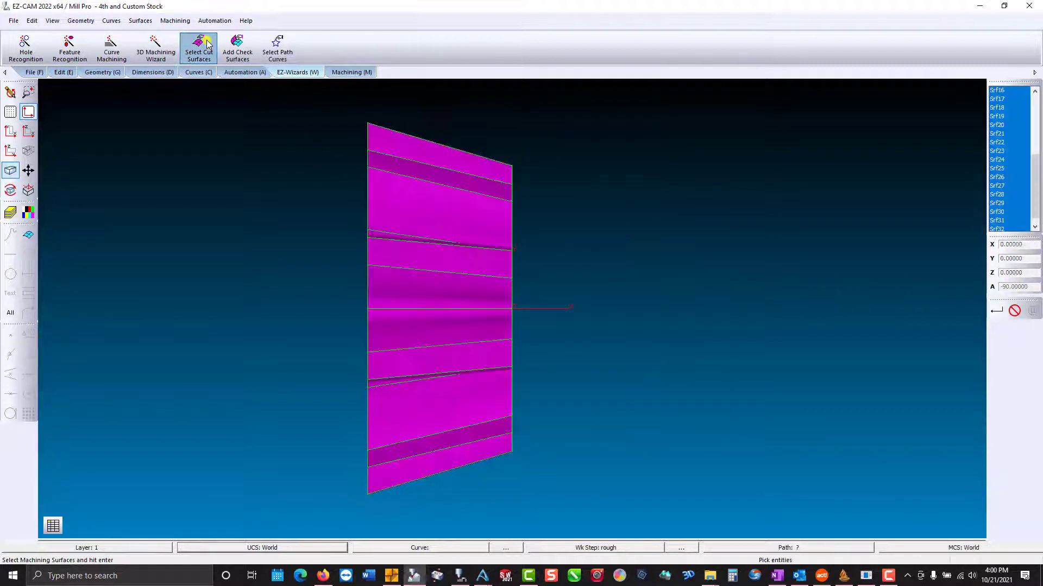
click(311, 194)
click(386, 279)
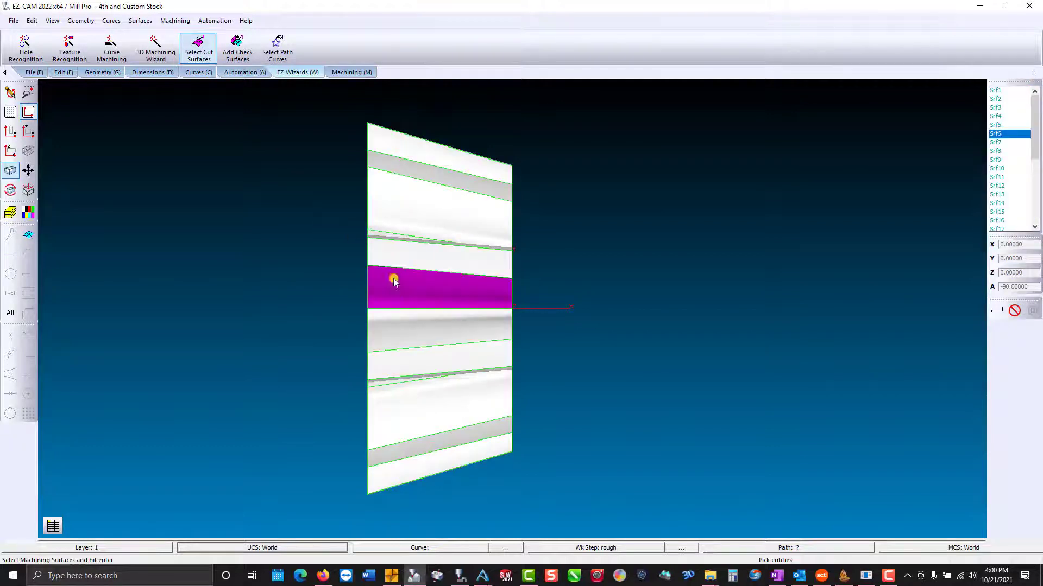
click(399, 328)
middle_drag(454, 324, 336, 339)
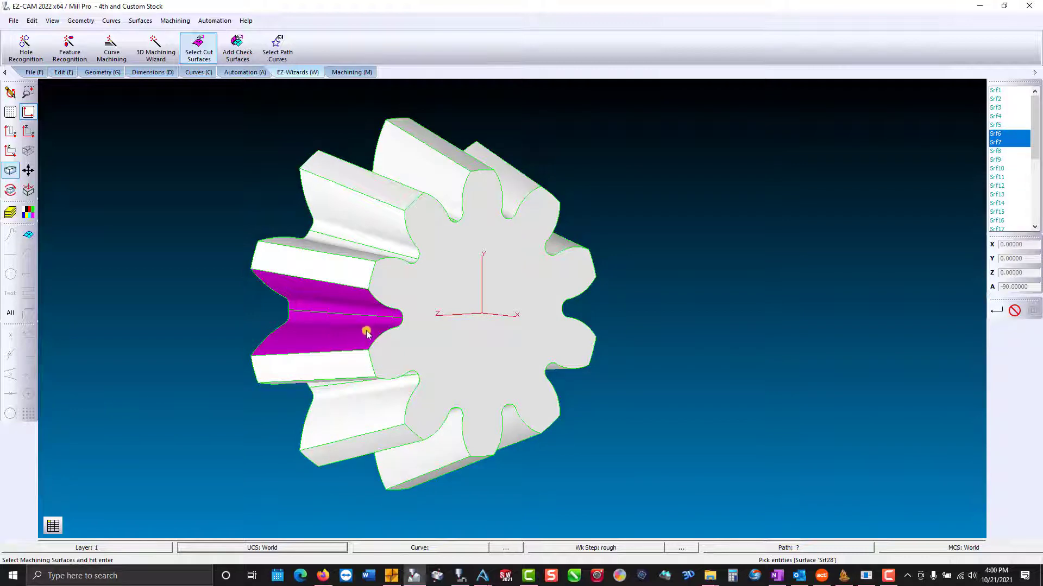
middle_drag(443, 317, 604, 271)
right_click(604, 271)
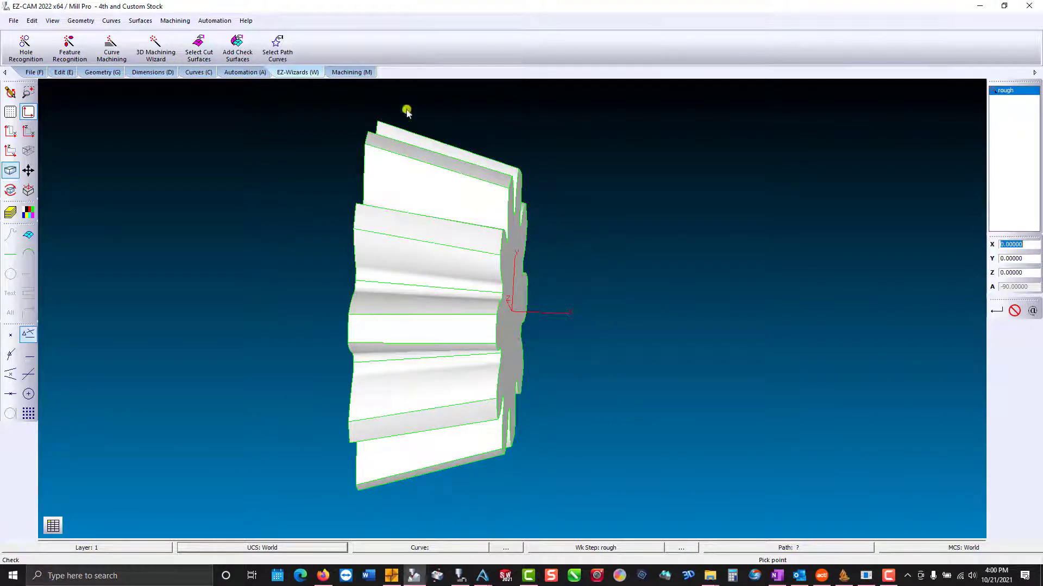
click(363, 73)
click(352, 46)
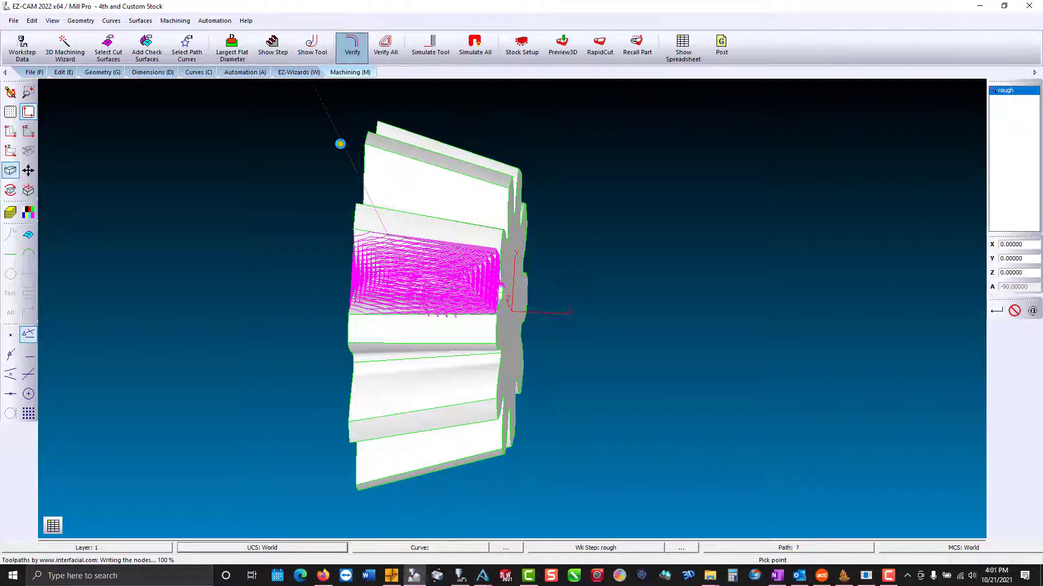
Step: Inspect the rough toolpath, hide it, and turn the gear's end face toward the view
middle_drag(449, 353, 470, 103)
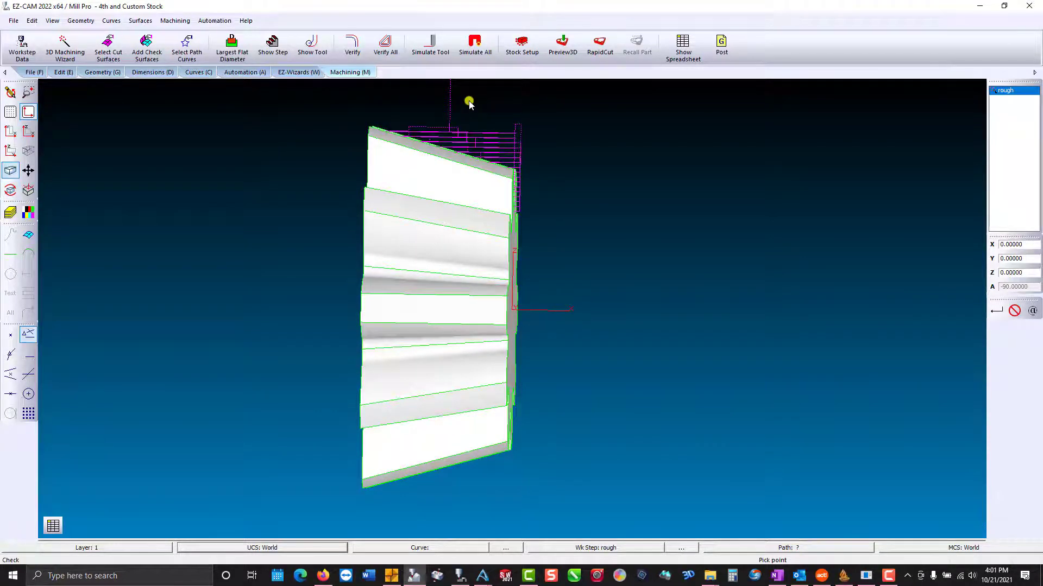
middle_drag(413, 154, 391, 286)
click(9, 92)
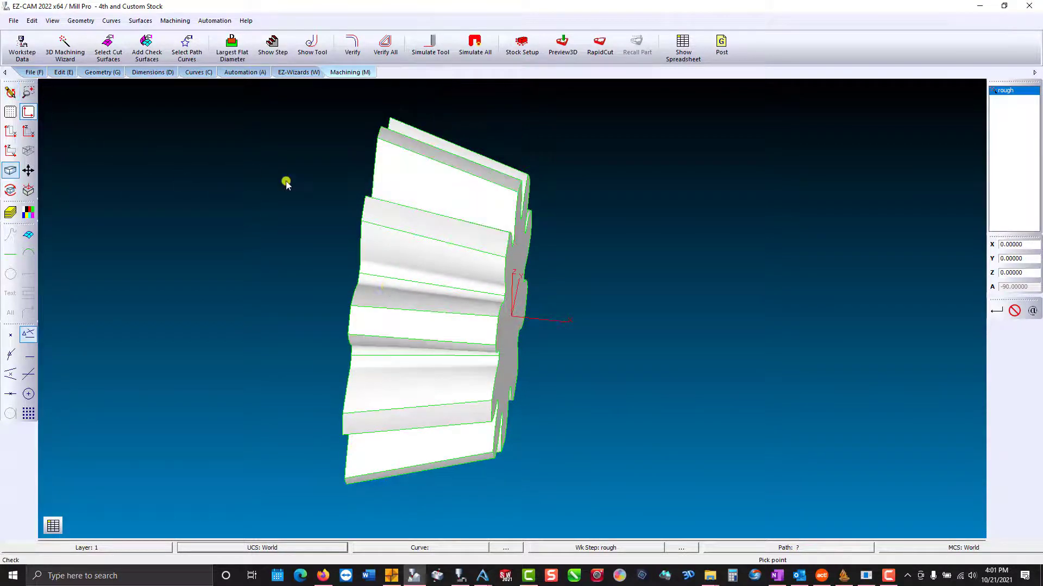
middle_drag(336, 228, 255, 242)
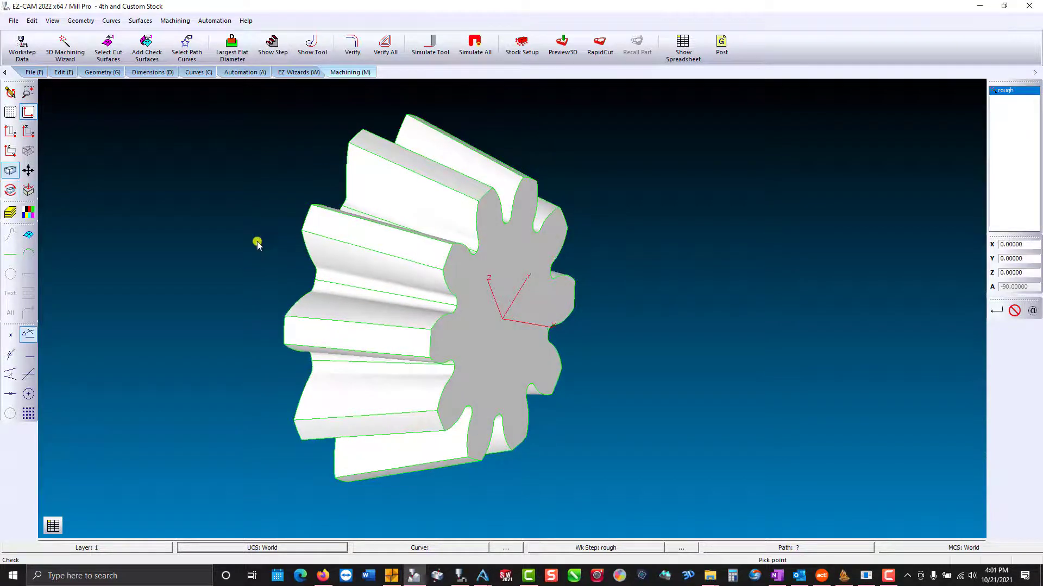
Step: On the SIDE Y-Z plane, draw a centre-edge circle from the gear axis to the tooth tips
click(108, 73)
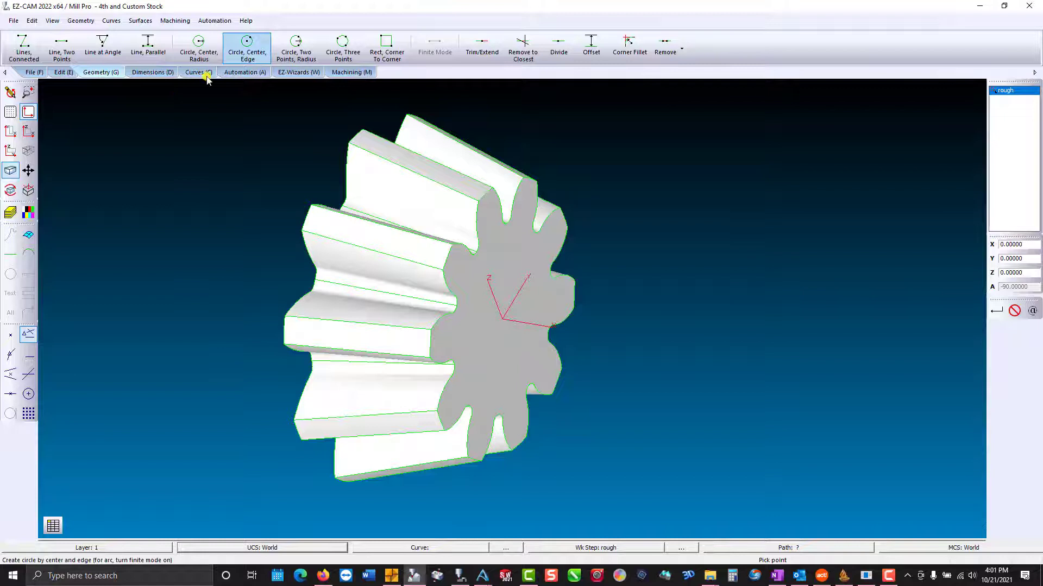
click(247, 48)
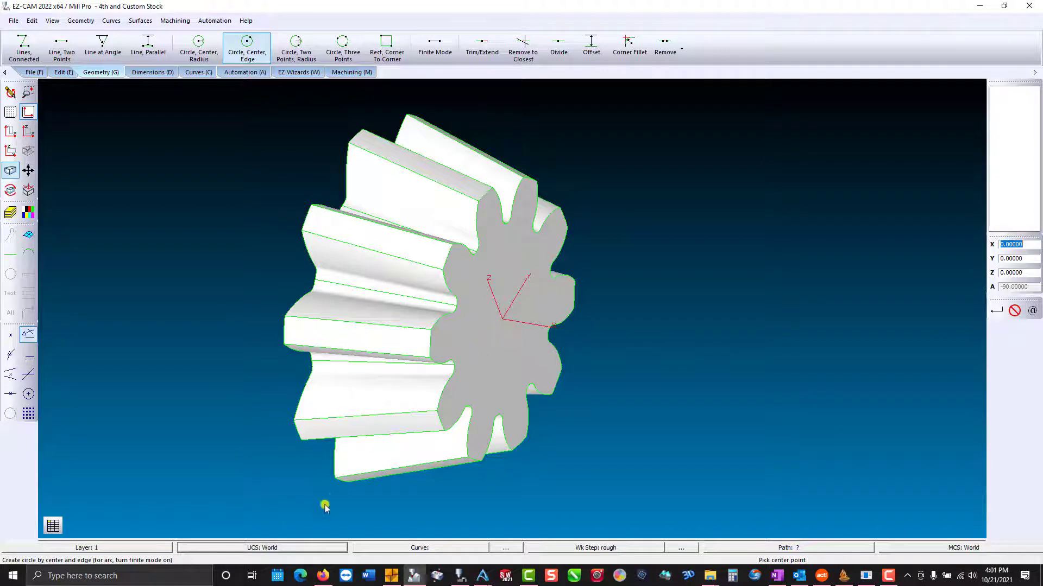
click(287, 549)
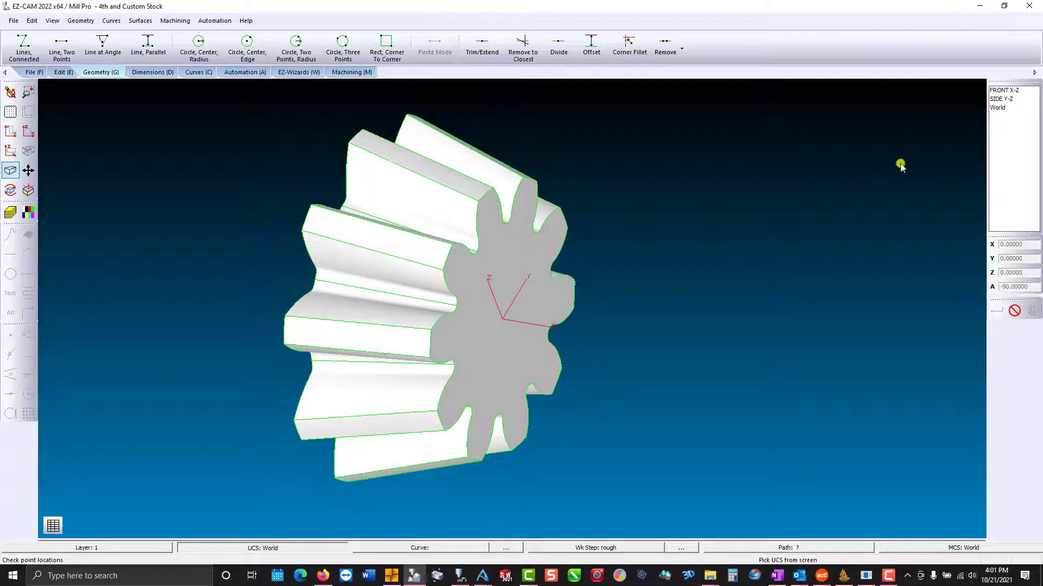
click(1002, 100)
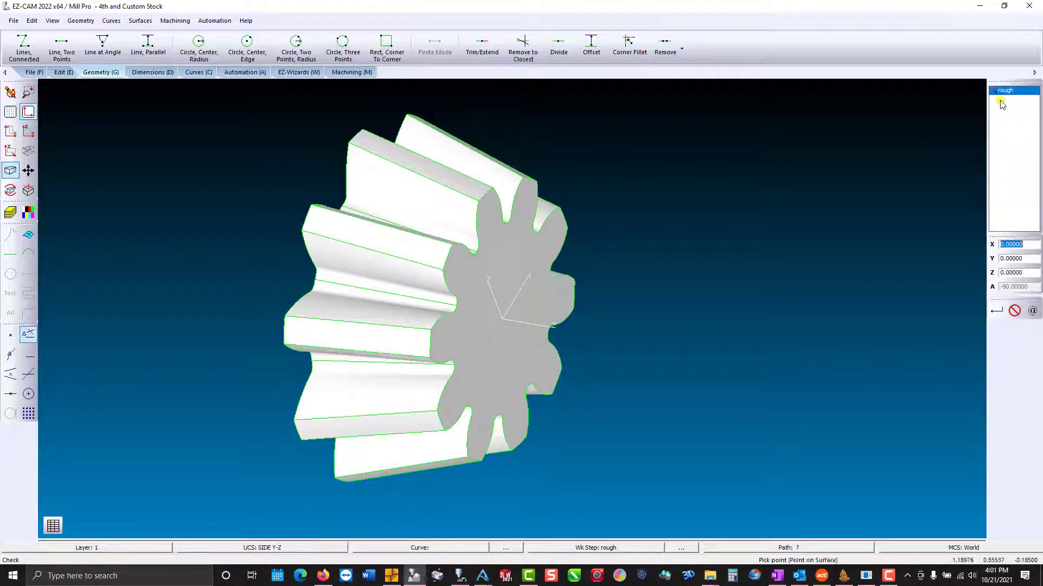
click(14, 133)
click(10, 190)
drag(421, 284, 586, 349)
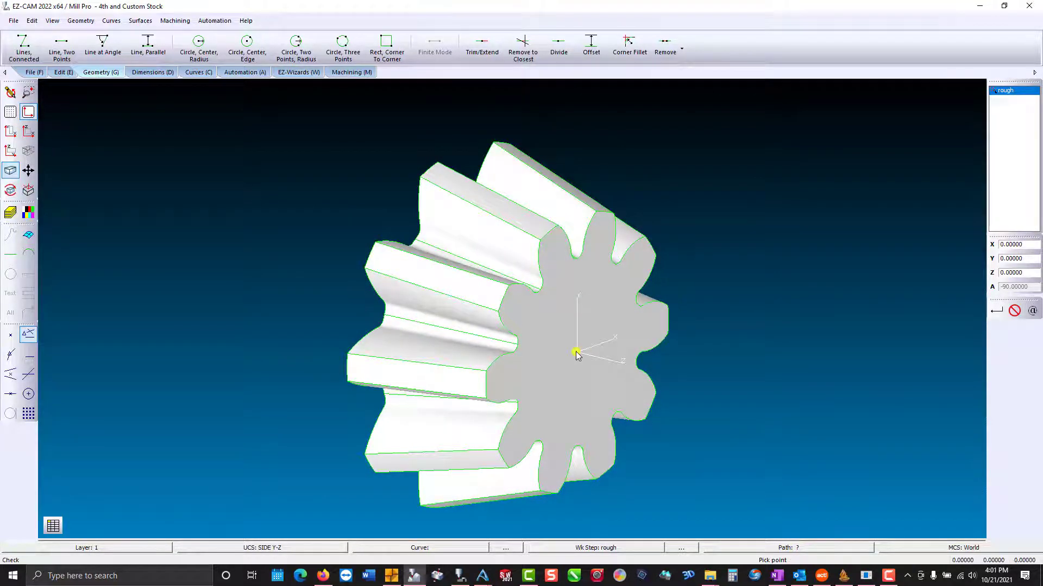
click(576, 353)
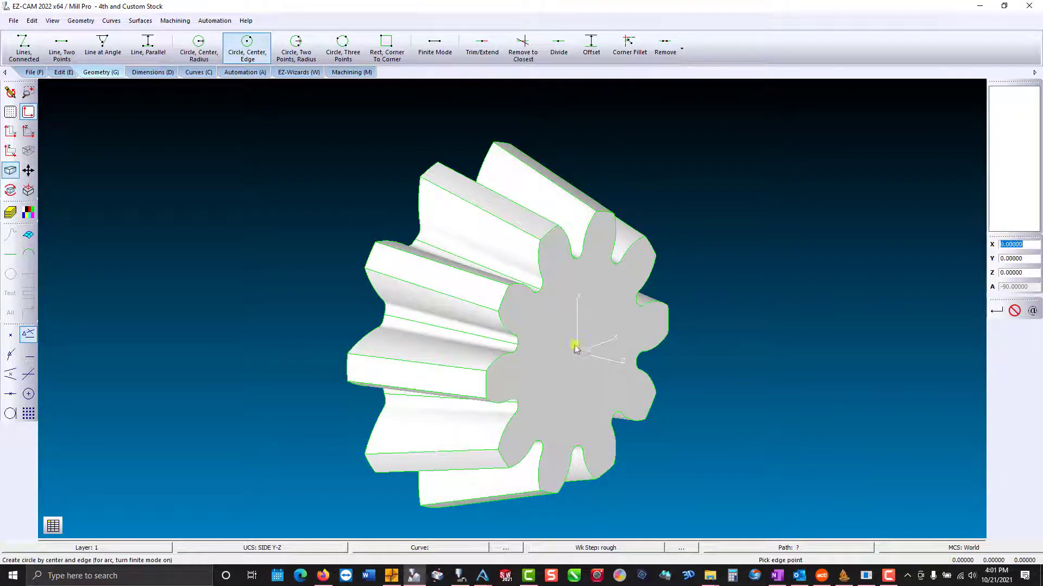
click(549, 232)
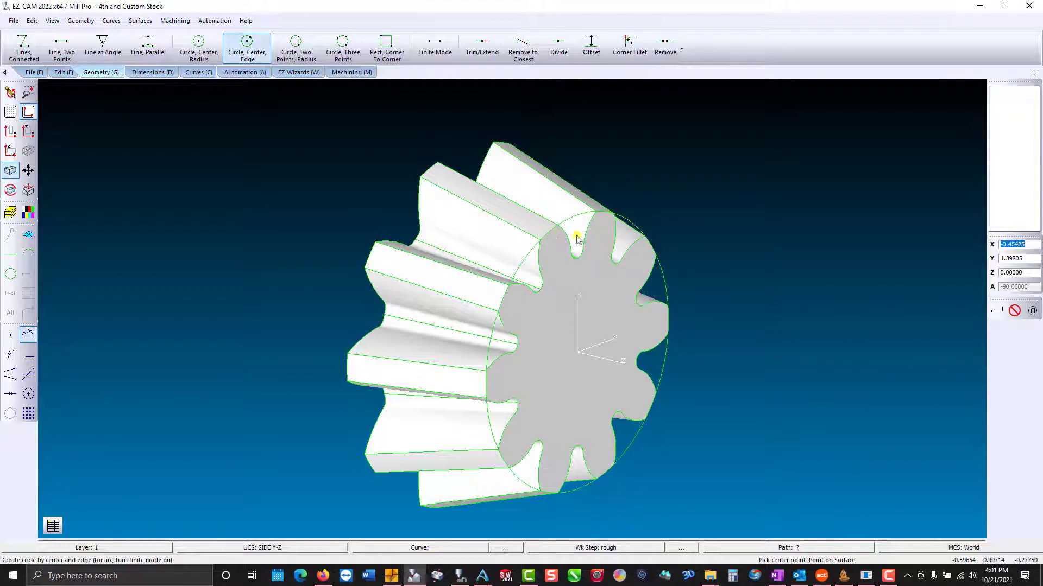
Step: Draw a line across the other end's tooth tips and a circle centred on its midpoint
key(r)
drag(631, 282, 733, 343)
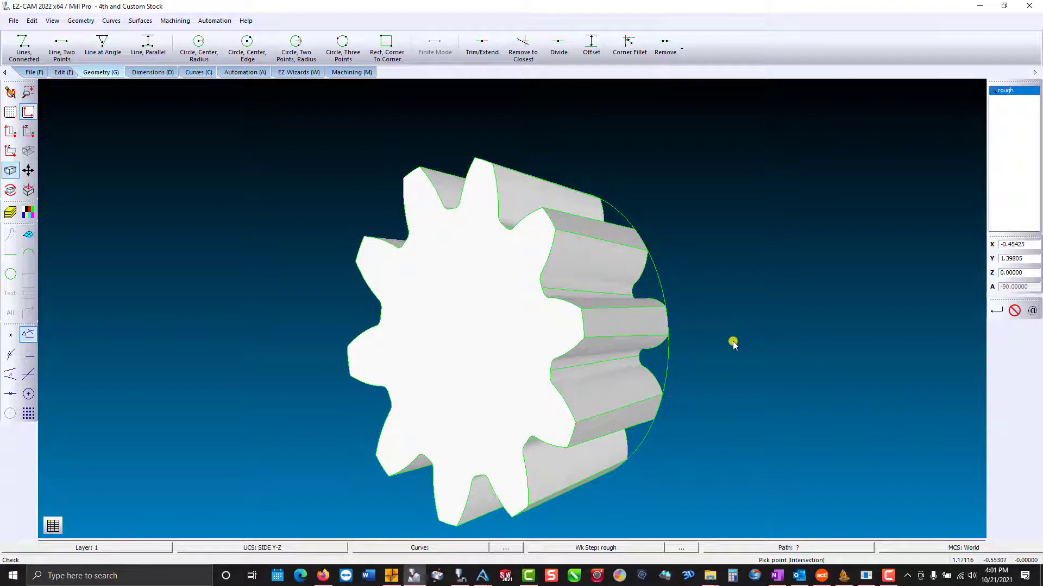
click(61, 47)
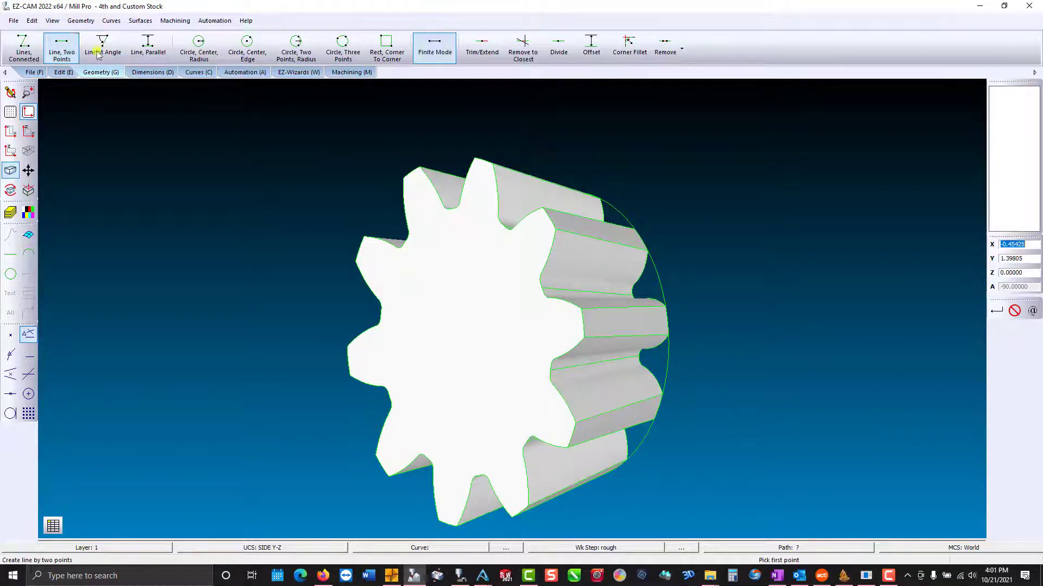
click(488, 163)
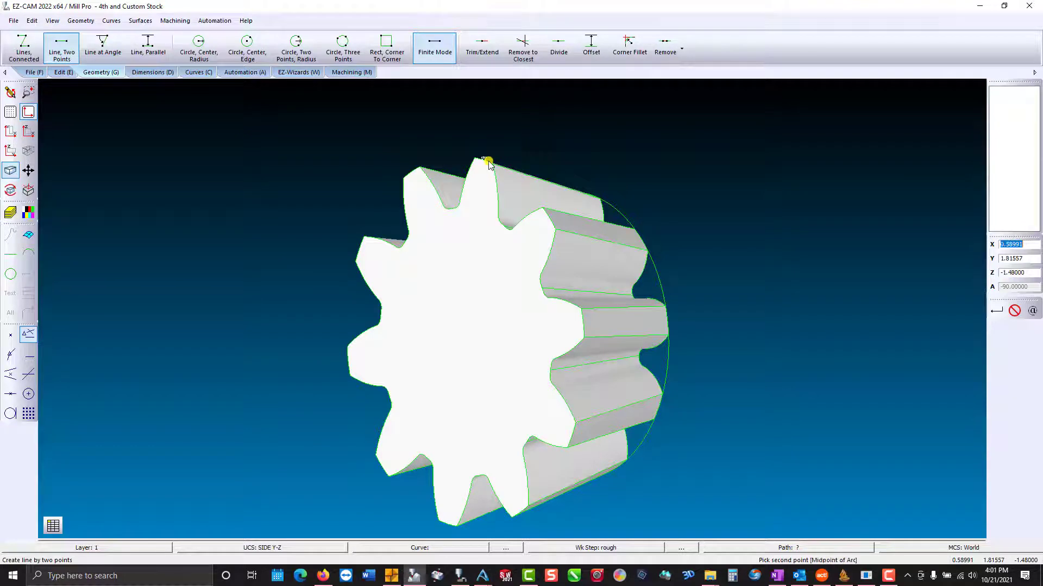
click(443, 523)
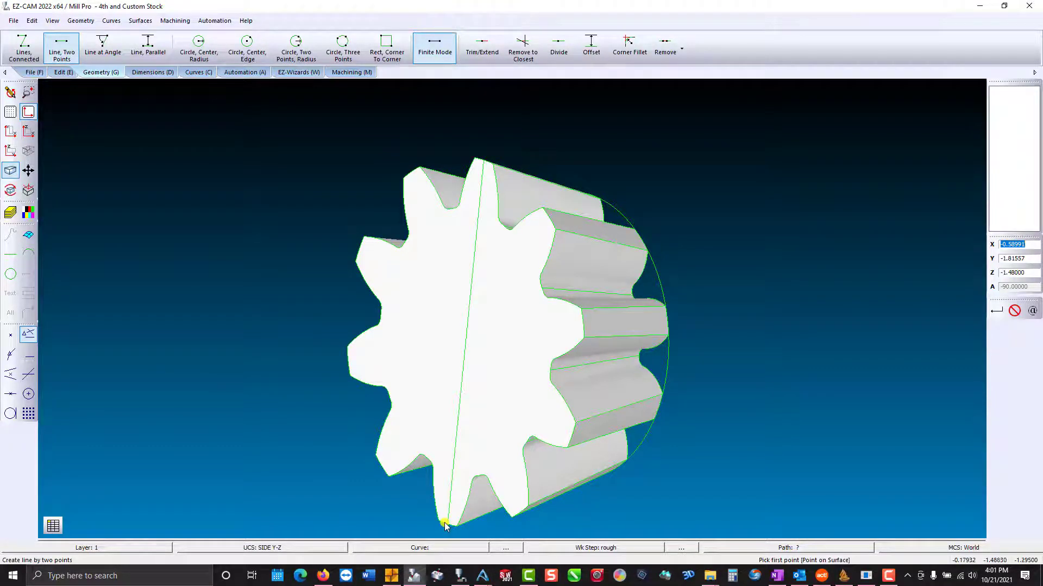
click(246, 48)
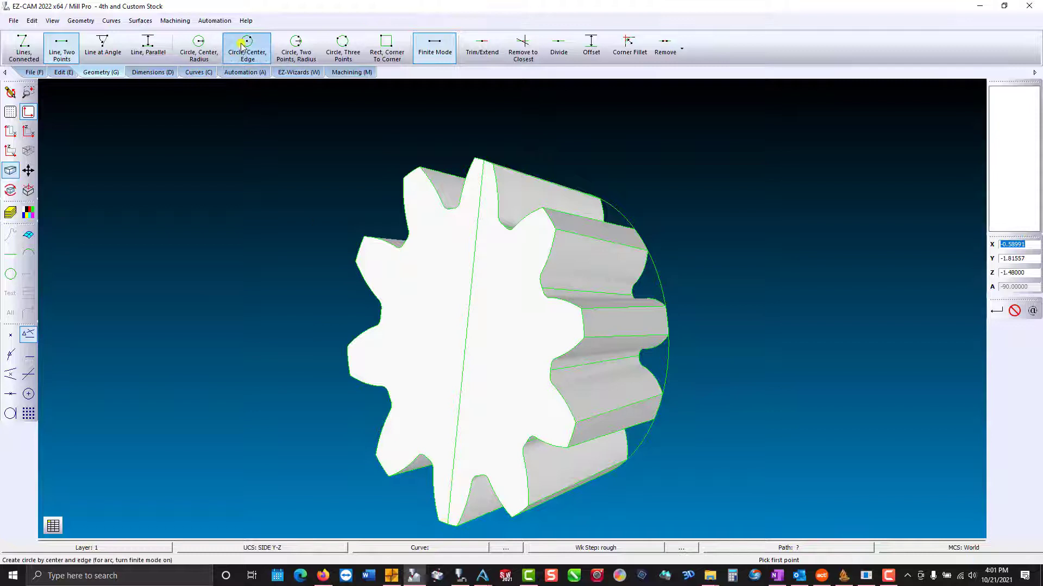
click(464, 352)
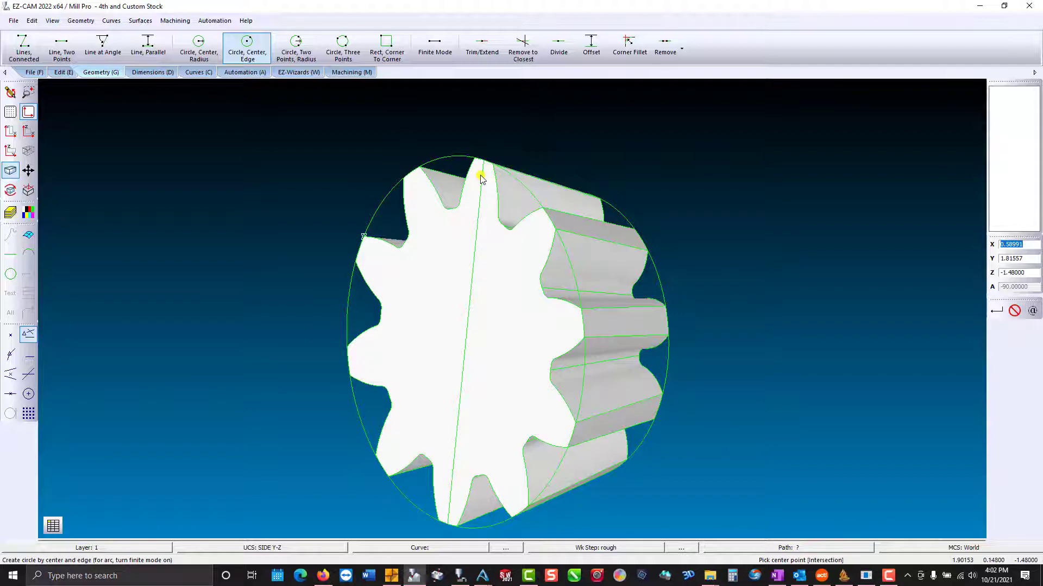
click(1014, 311)
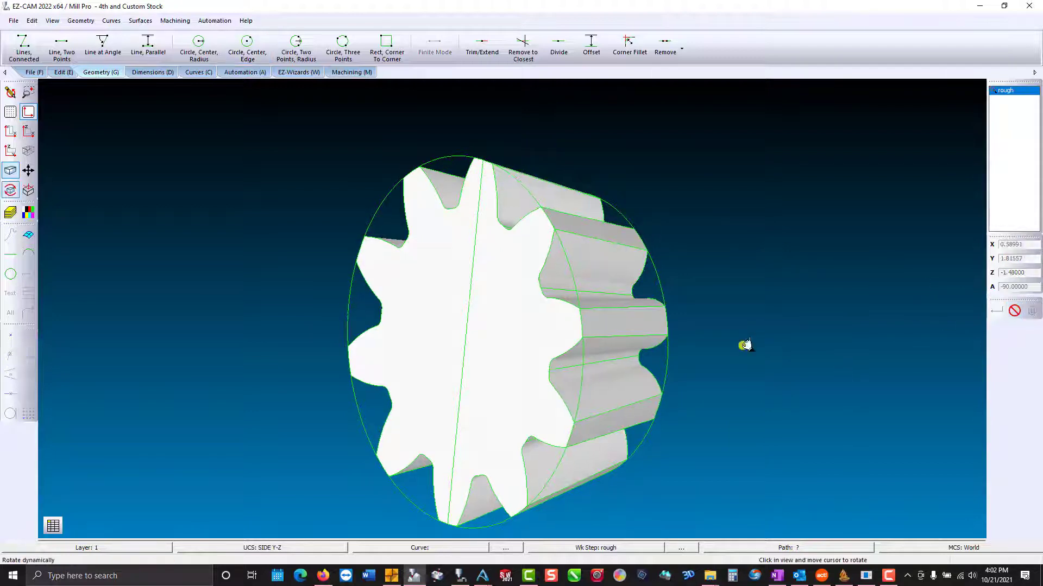
Step: Check the radii of the two end circles, reading 1.909 and 1.47
middle_drag(744, 344, 507, 451)
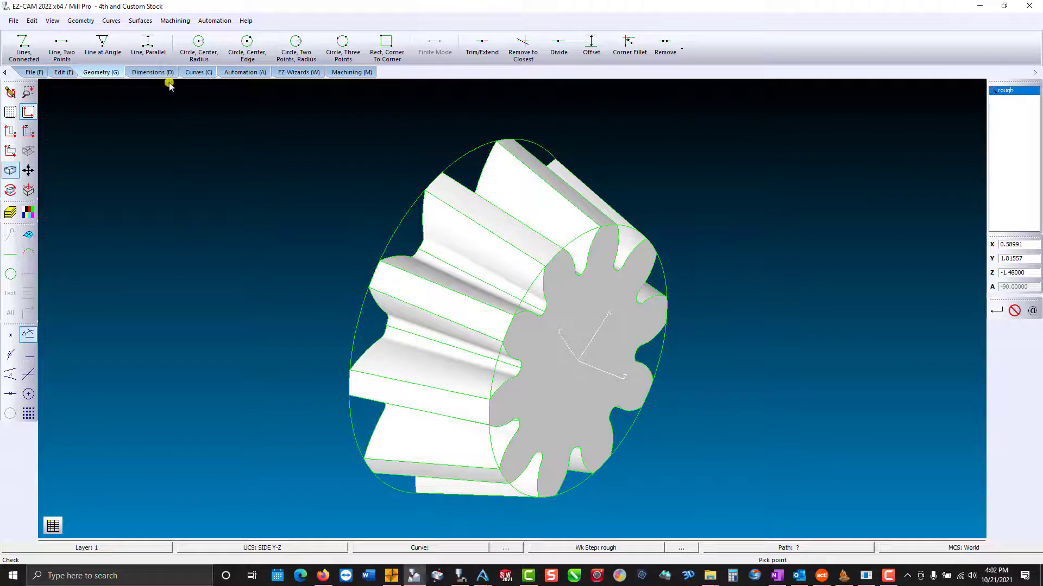
click(157, 72)
click(396, 46)
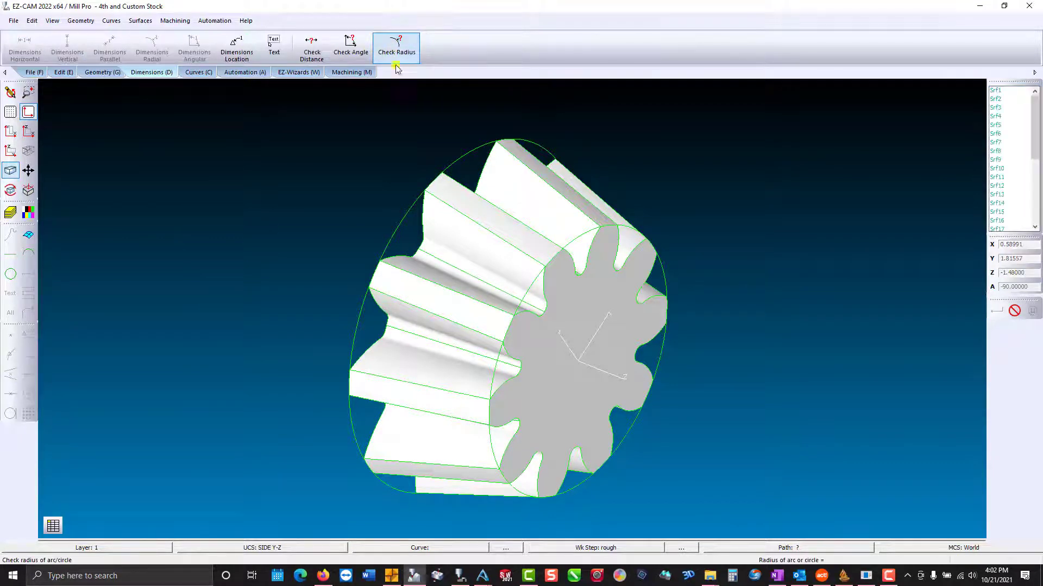
click(405, 214)
click(662, 276)
middle_drag(565, 400, 695, 434)
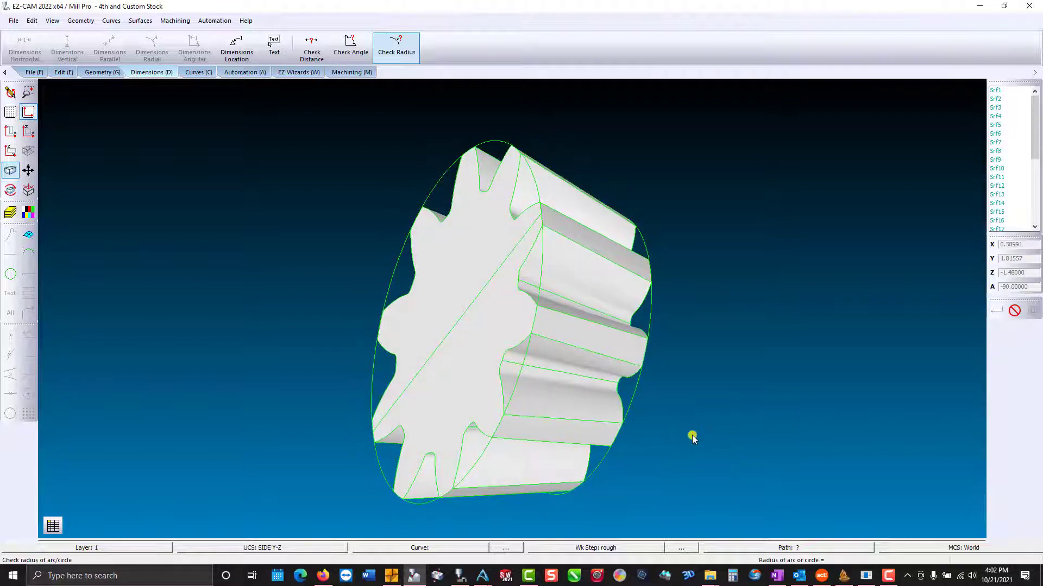
Step: Create a cone stock surface from the gear face centre to a second centre at Z 0
click(140, 22)
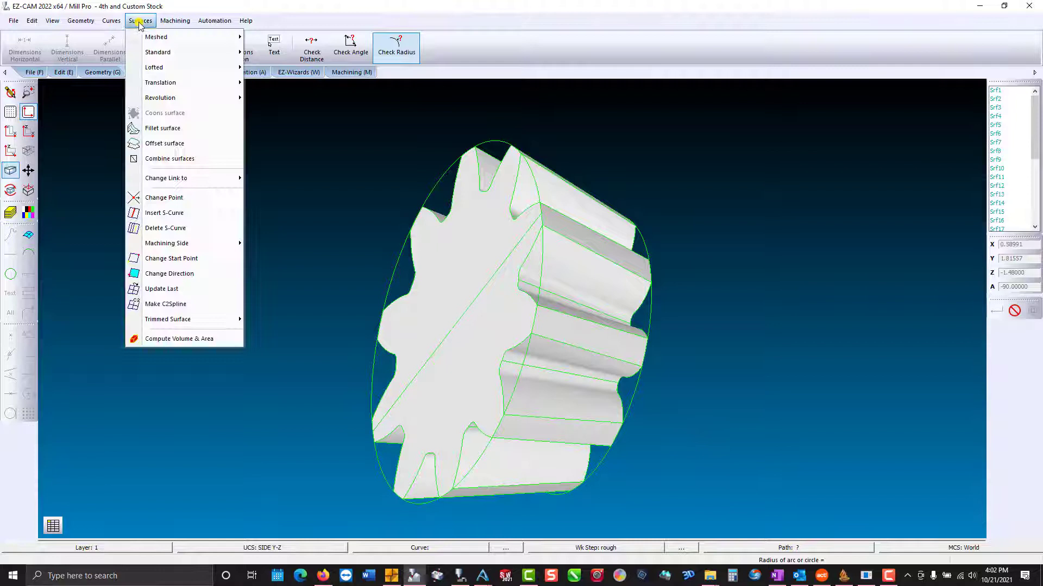
mouse_move(139, 53)
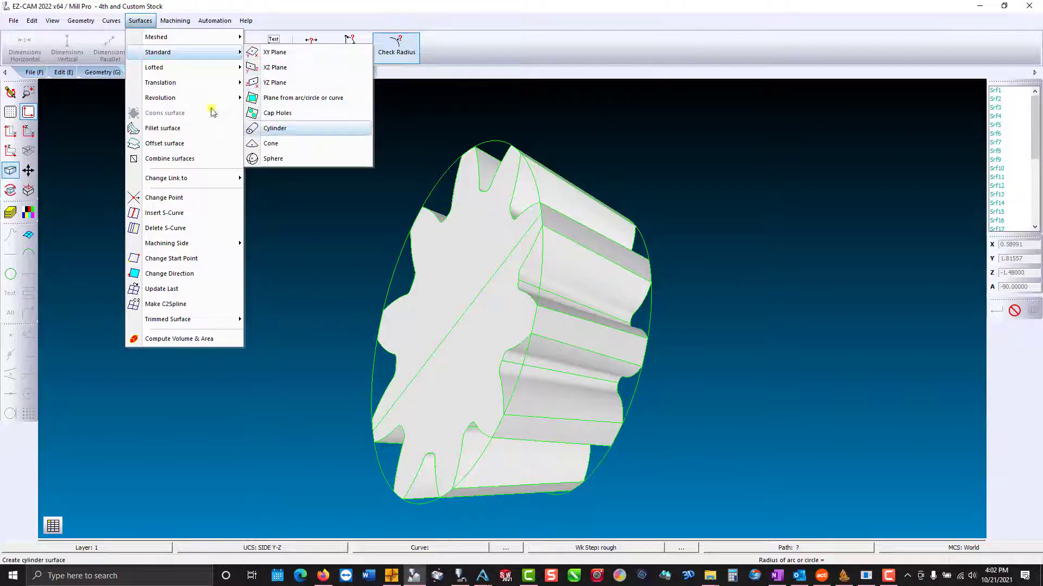
click(256, 144)
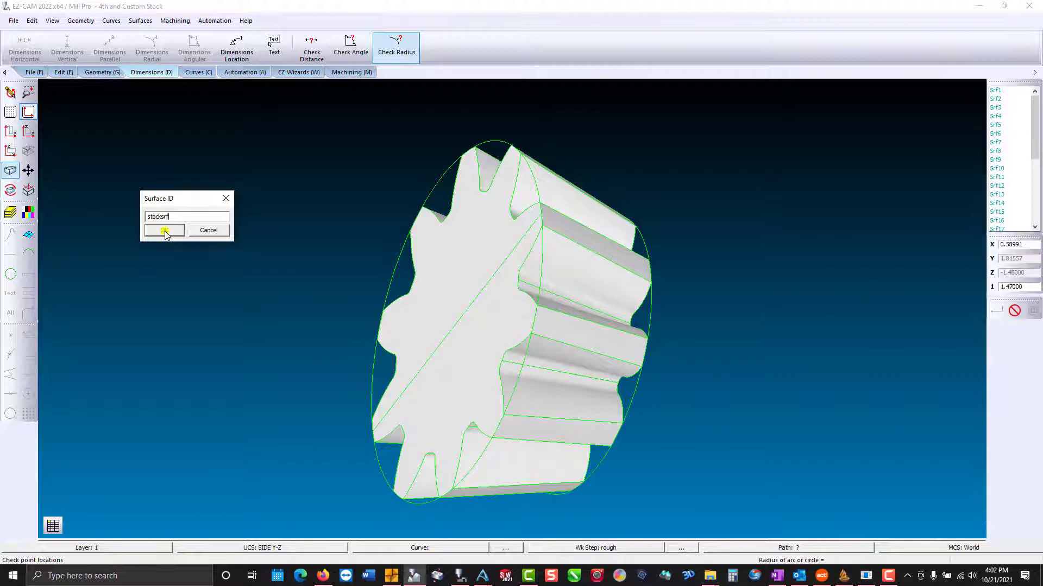
click(165, 231)
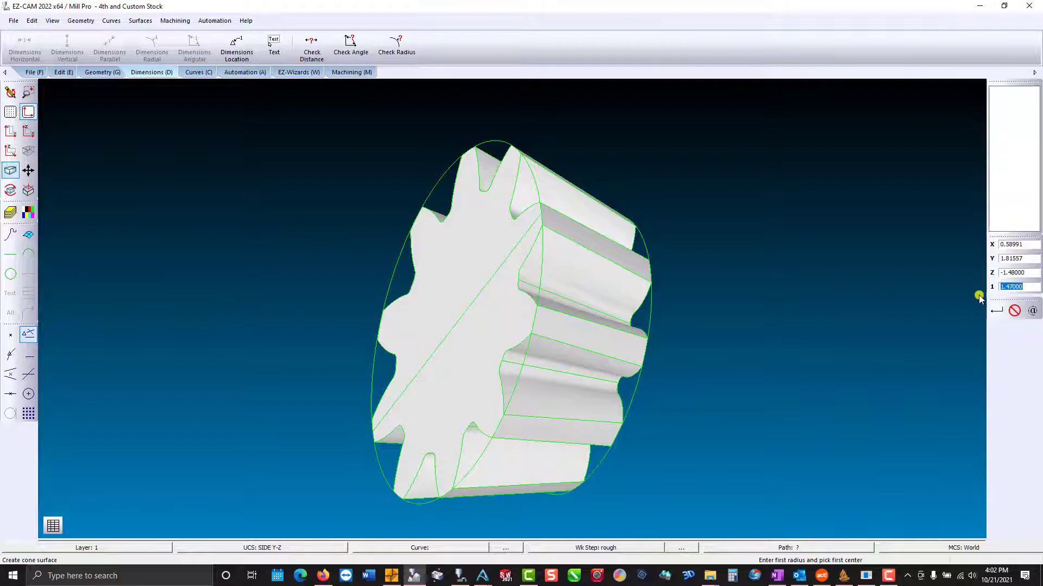
text(1.909)
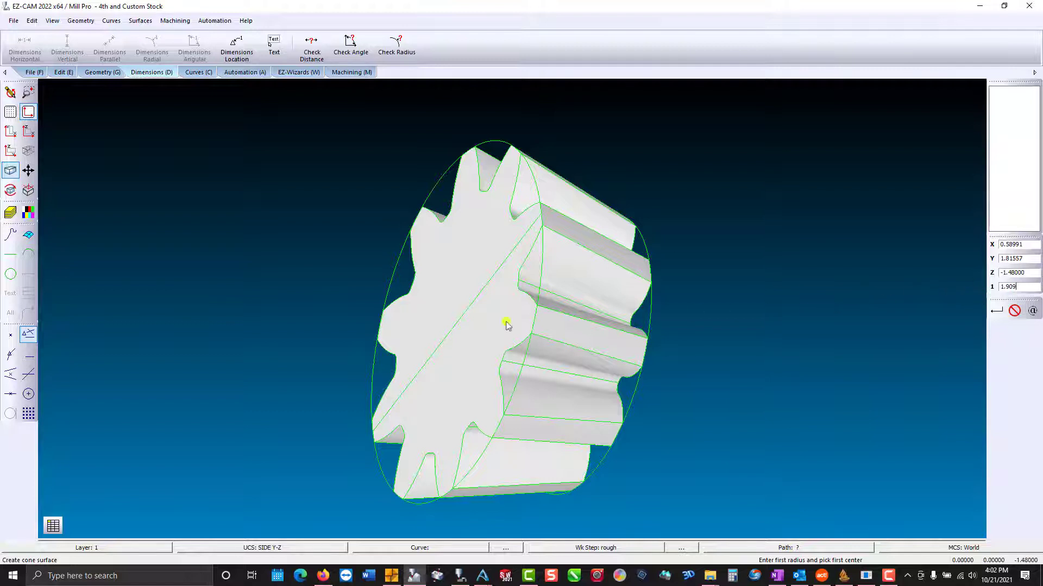
click(455, 328)
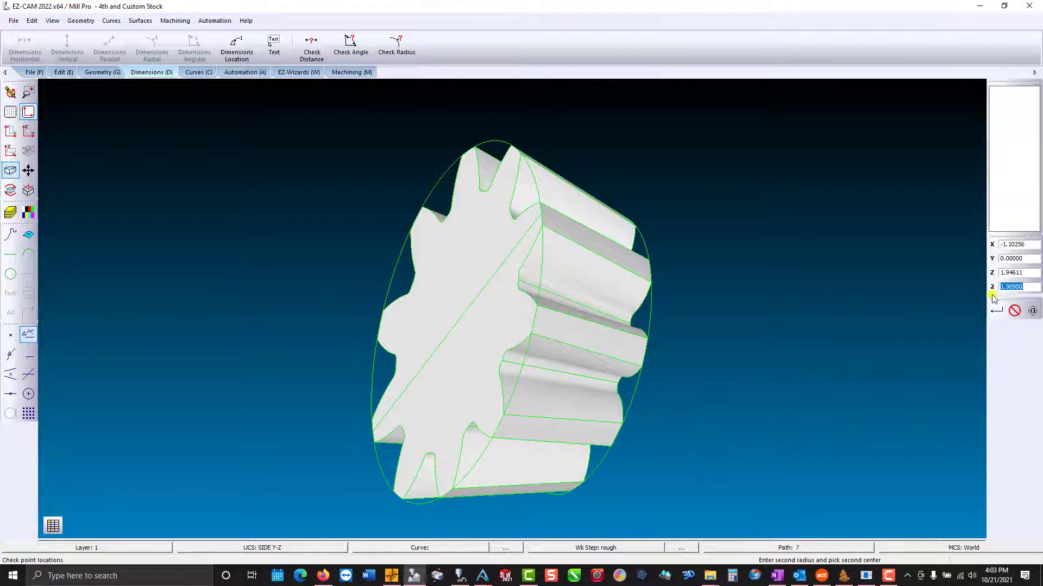
text(1)
text(0)
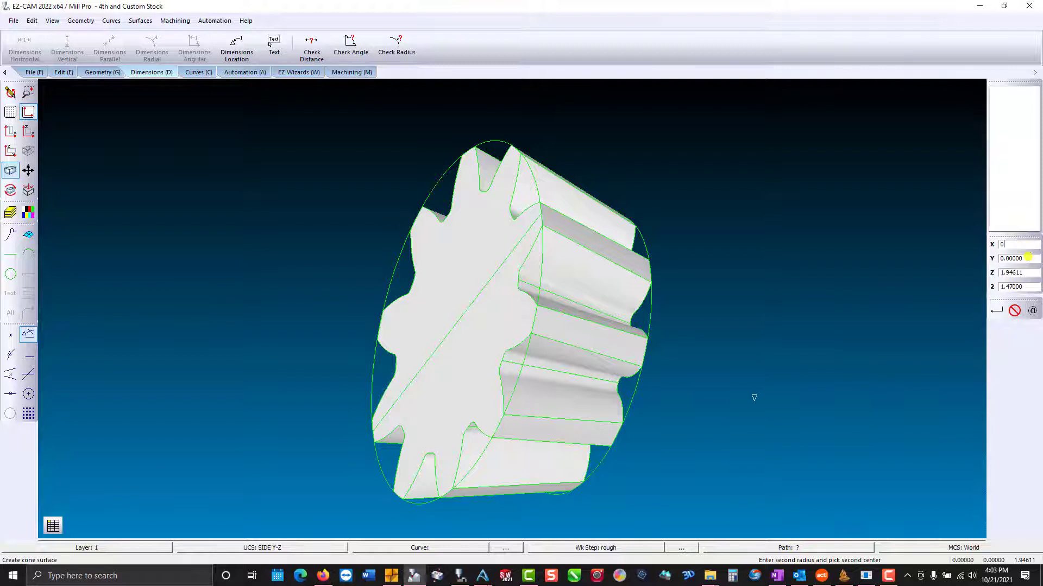
click(1031, 274)
text(0)
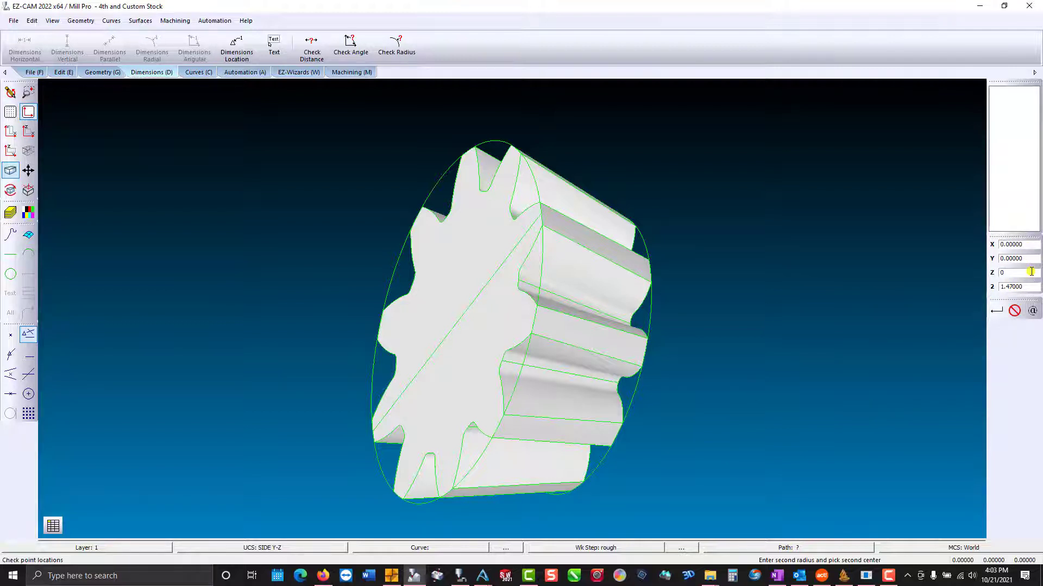
click(997, 311)
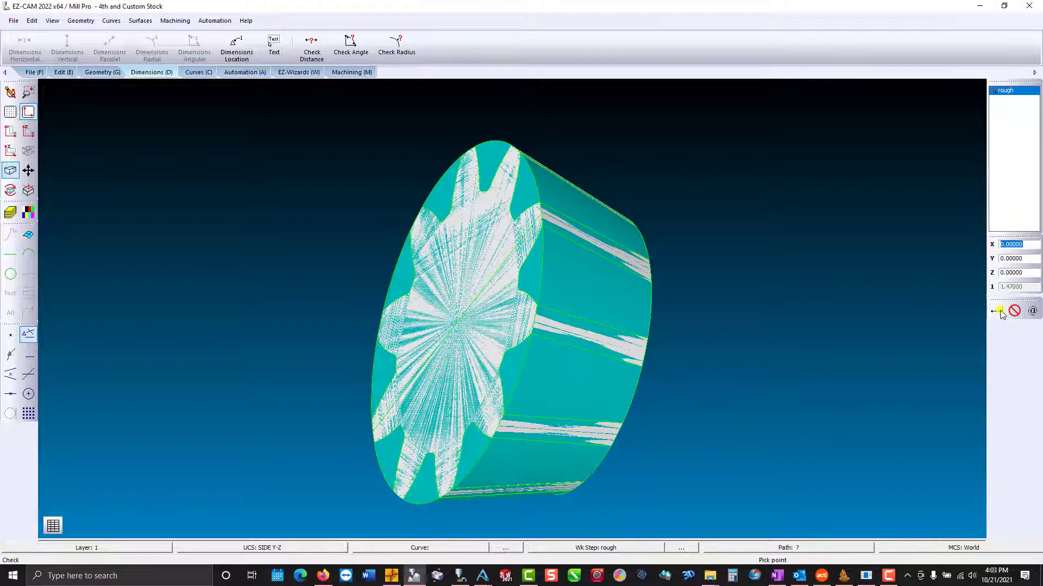
Step: Turn on Stock Milling in the rough work step's settings and confirm
middle_drag(642, 338, 494, 244)
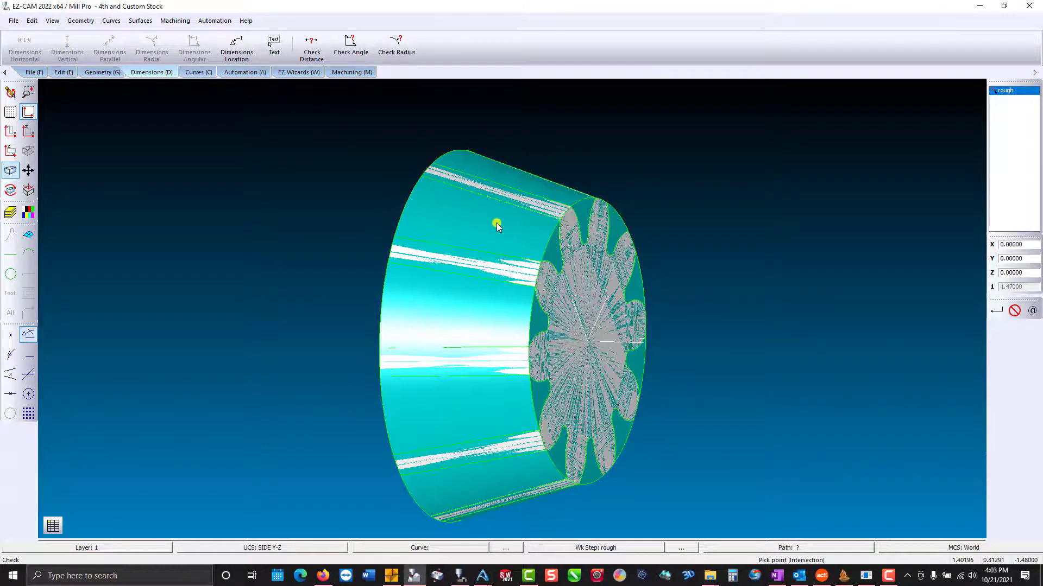
middle_drag(488, 202, 523, 230)
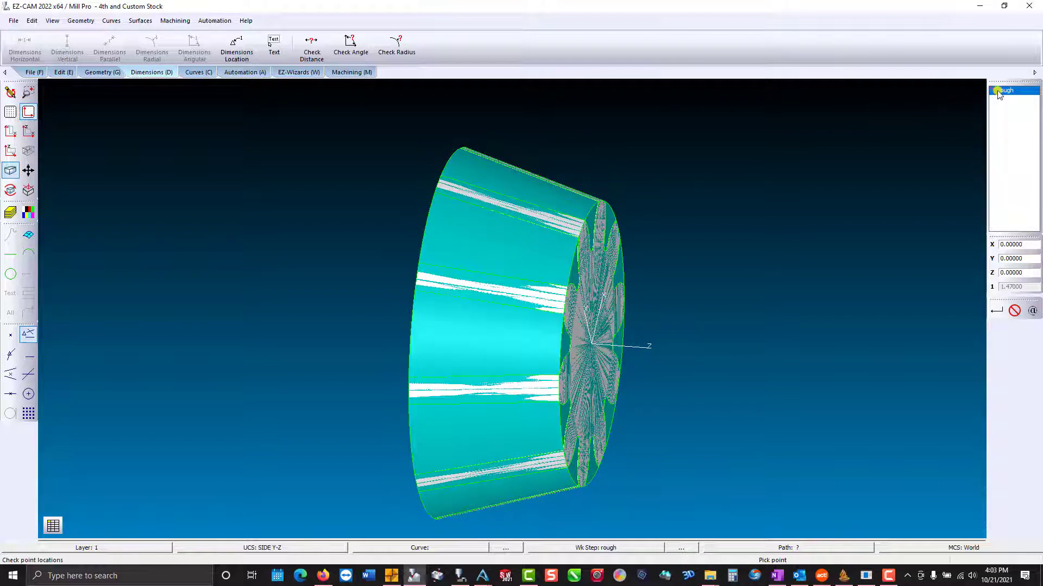
double_click(998, 92)
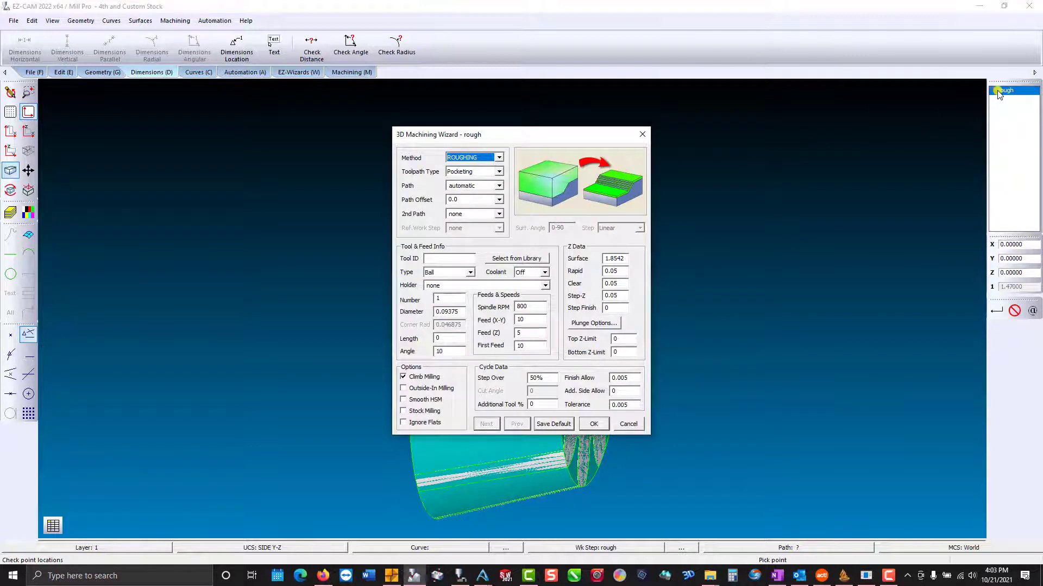
click(403, 411)
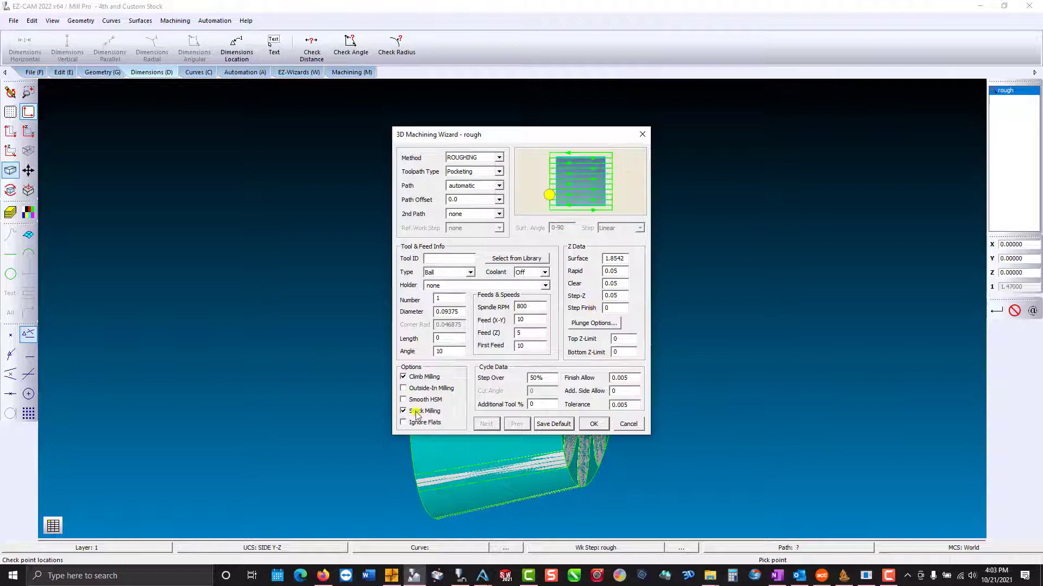
click(592, 424)
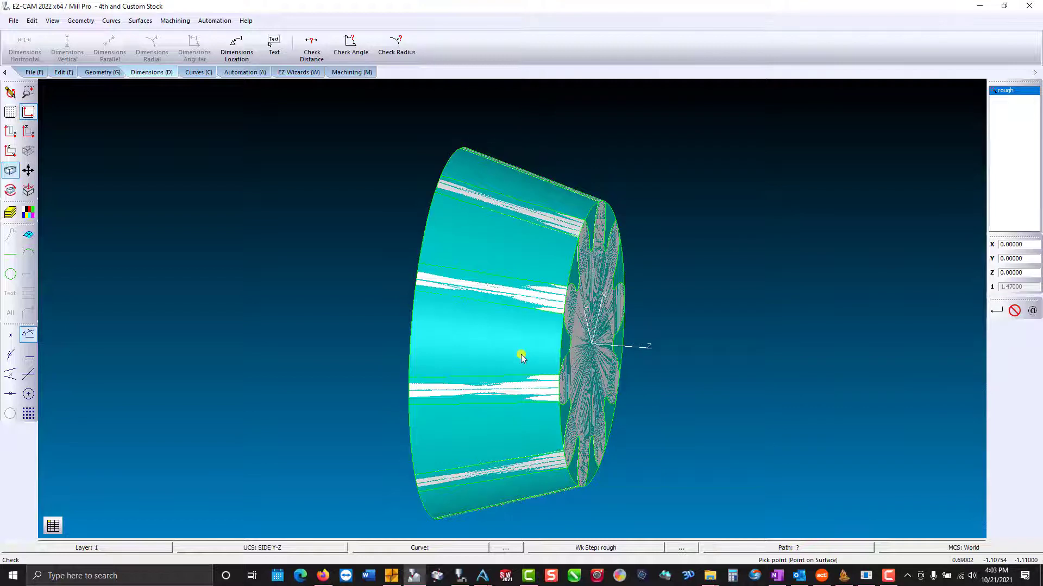
Step: Add the stocksrf stock surface as a check surface for the rough step
click(298, 72)
click(239, 46)
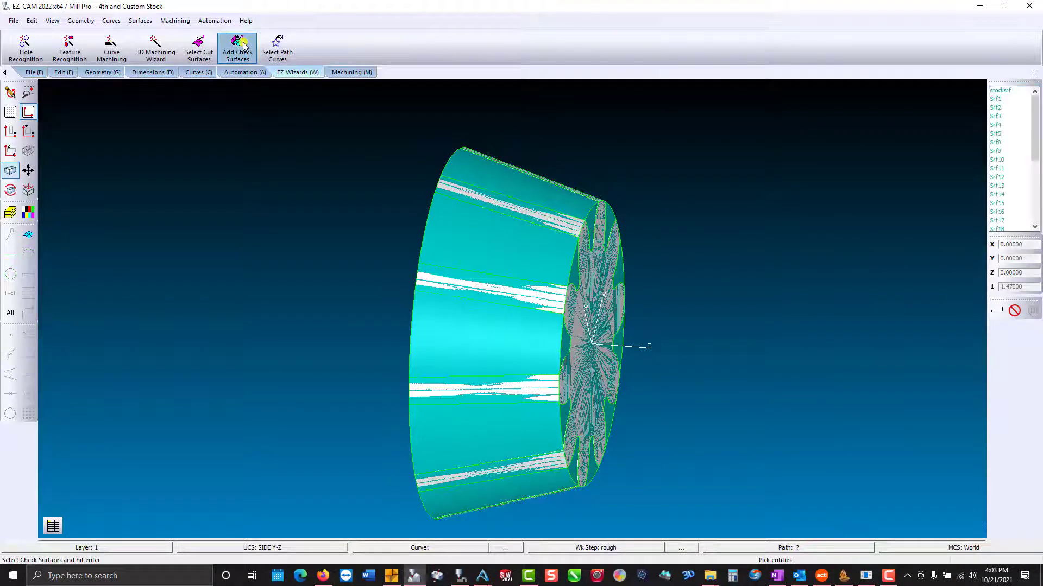
click(1001, 91)
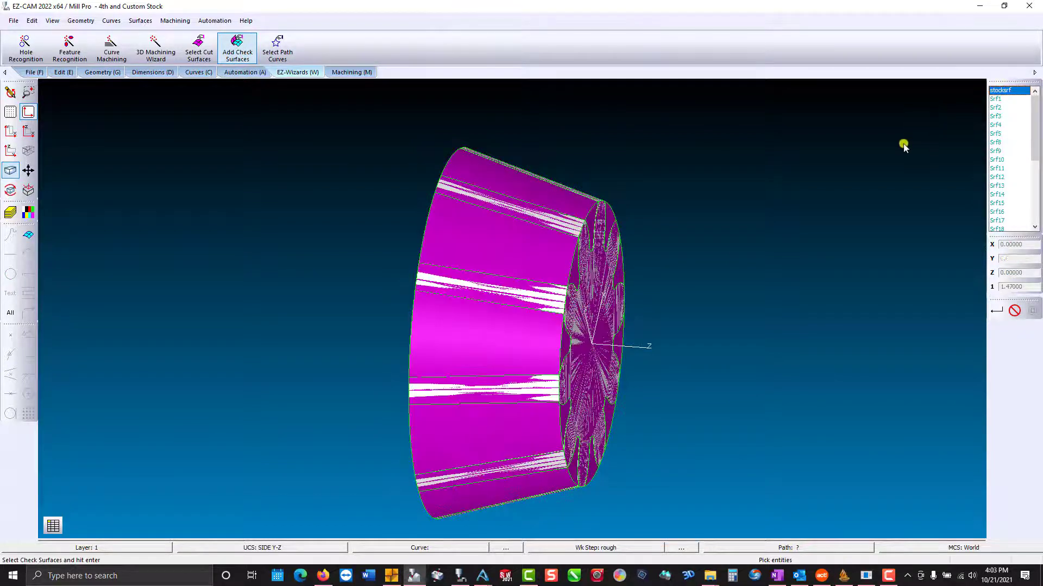
key(Return)
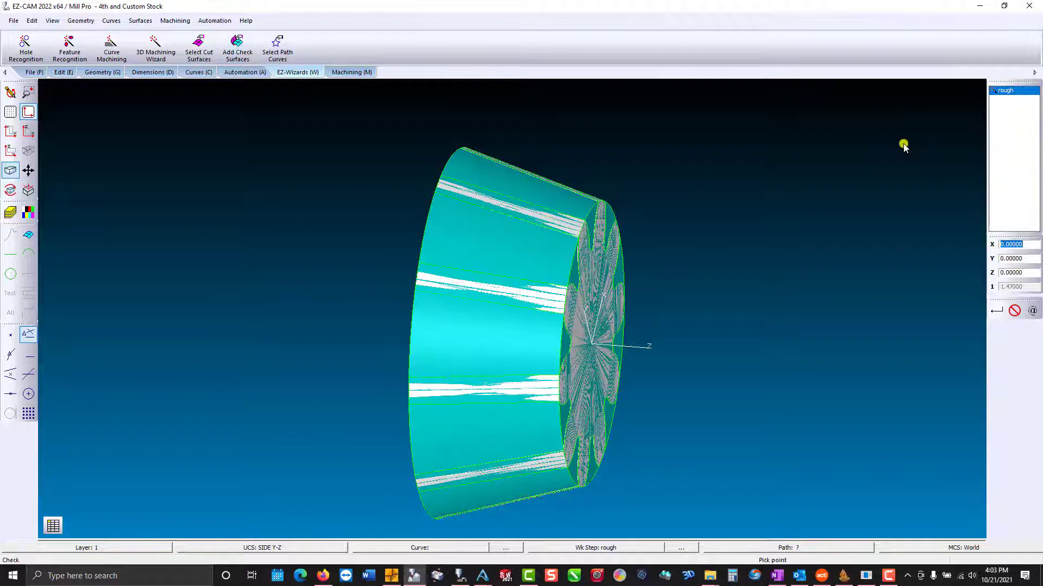
Step: Switch the active coordinate system from SIDE Y-Z to World and return to the X-Y view
click(11, 131)
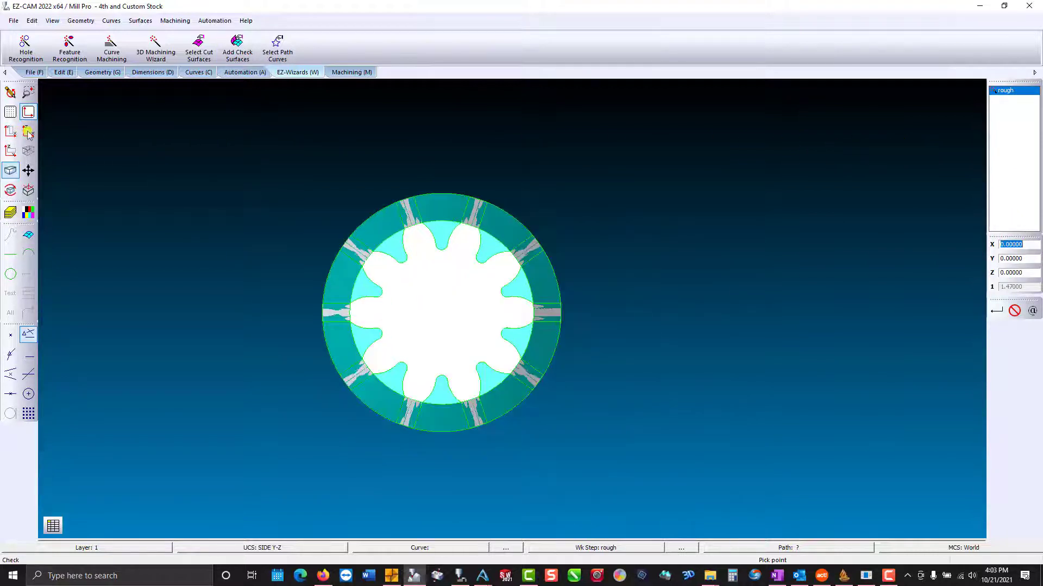
click(28, 133)
click(11, 151)
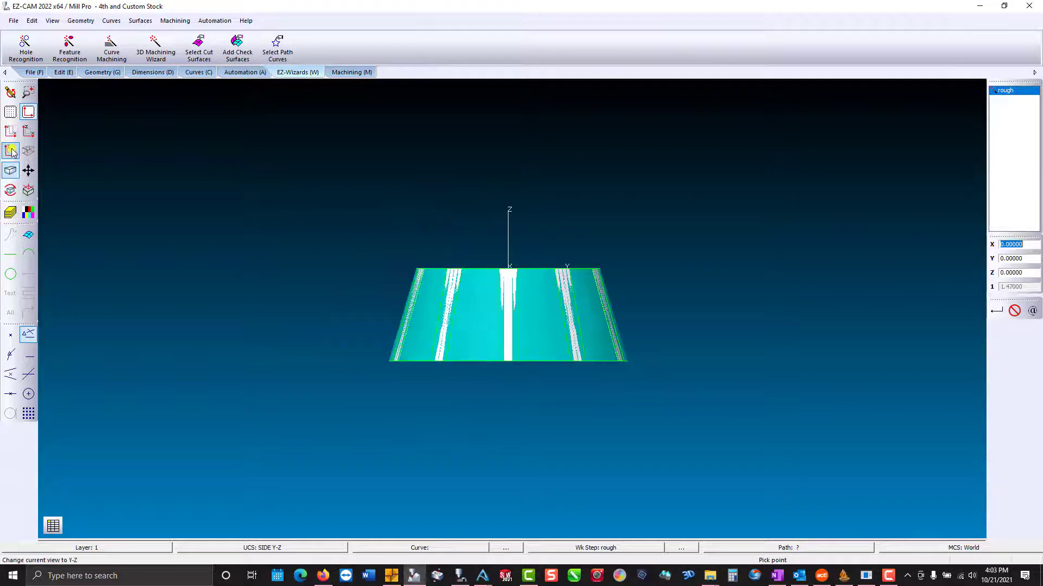
middle_drag(473, 228, 491, 340)
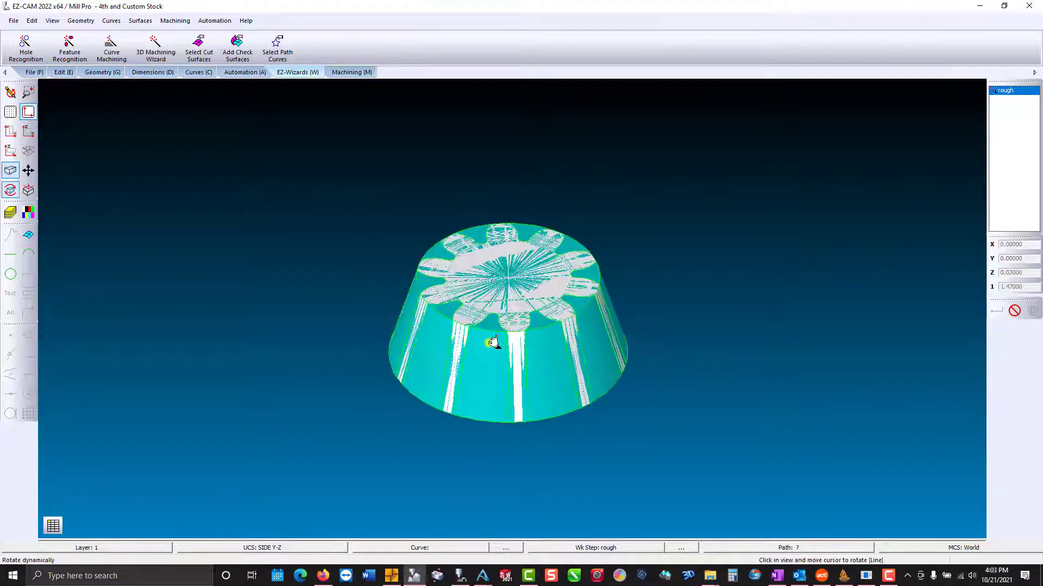
click(320, 548)
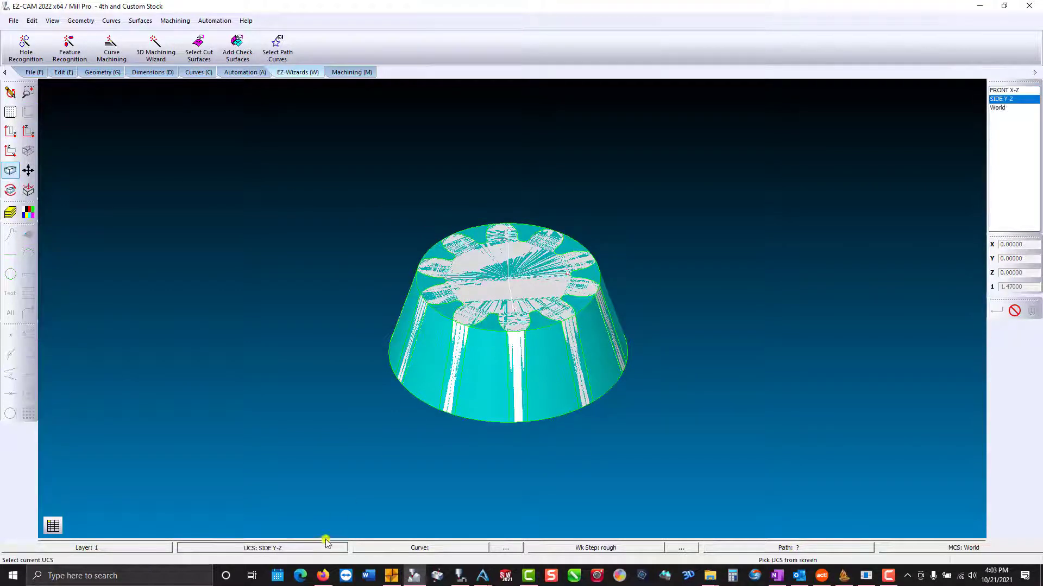
click(995, 109)
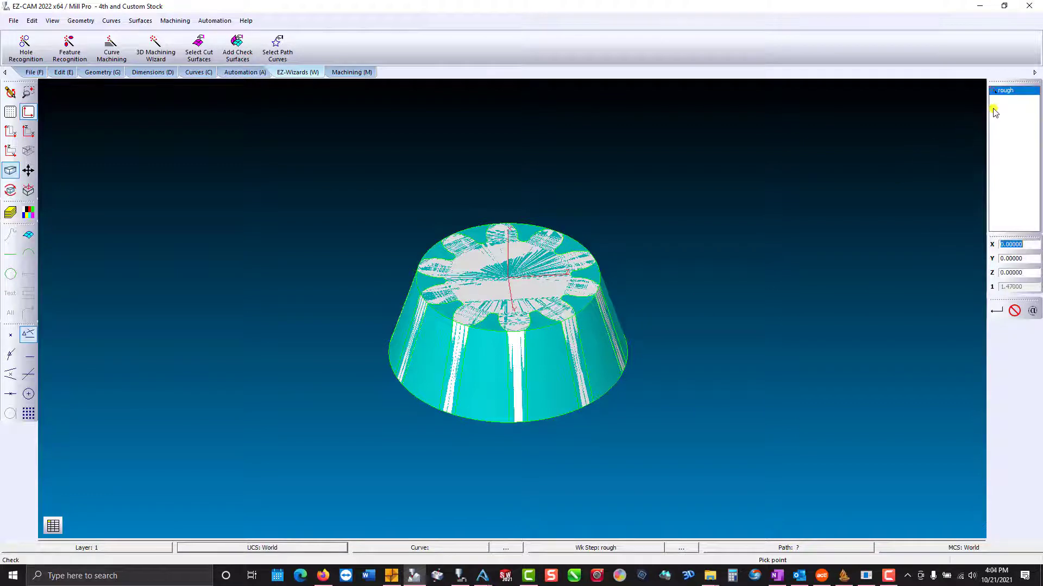
click(10, 131)
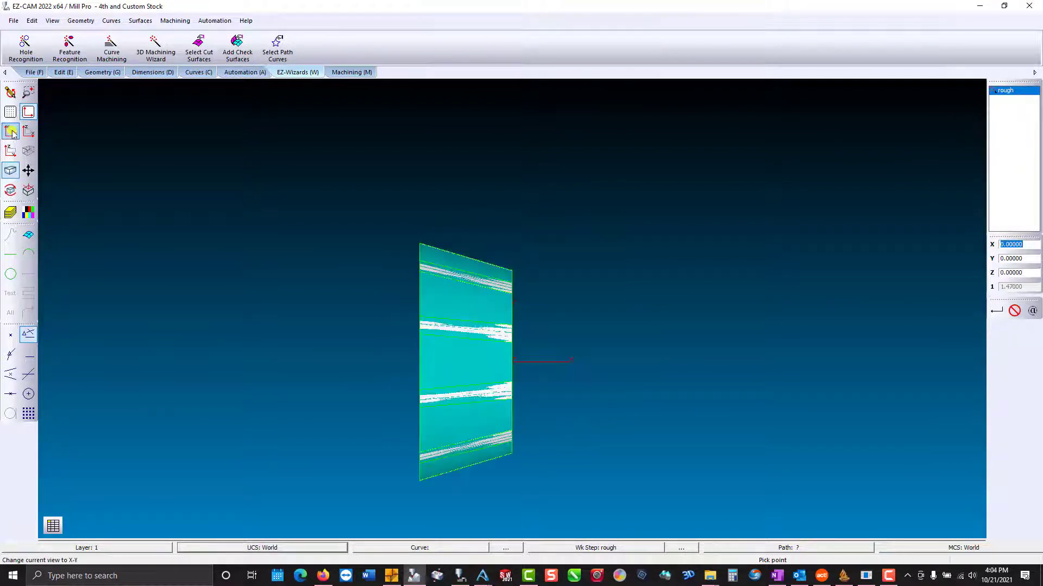
scroll(459, 249, up, 2)
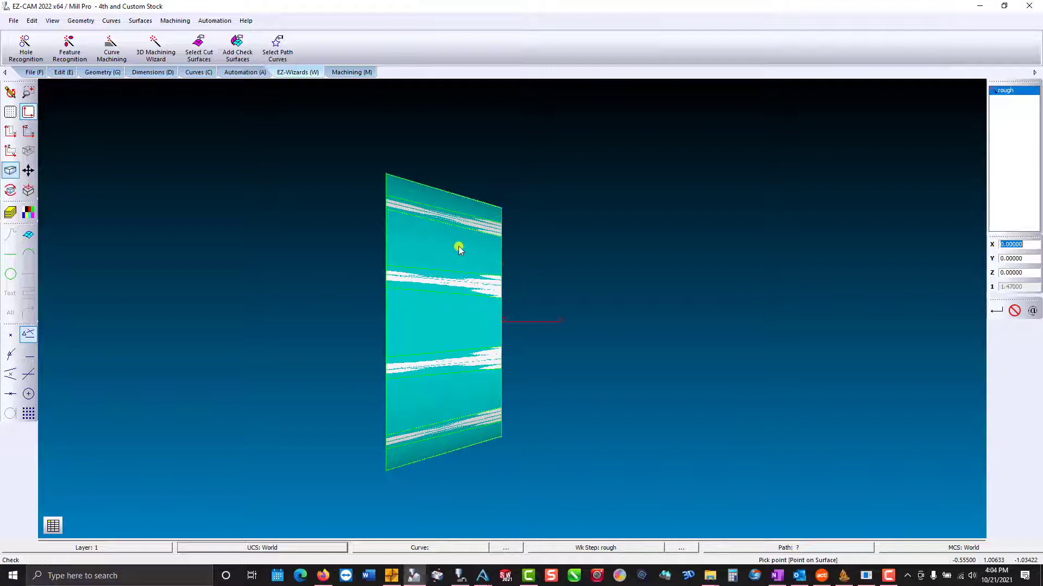
Step: Blank the stocksrf cone stock surface so it is hidden
click(62, 72)
click(122, 46)
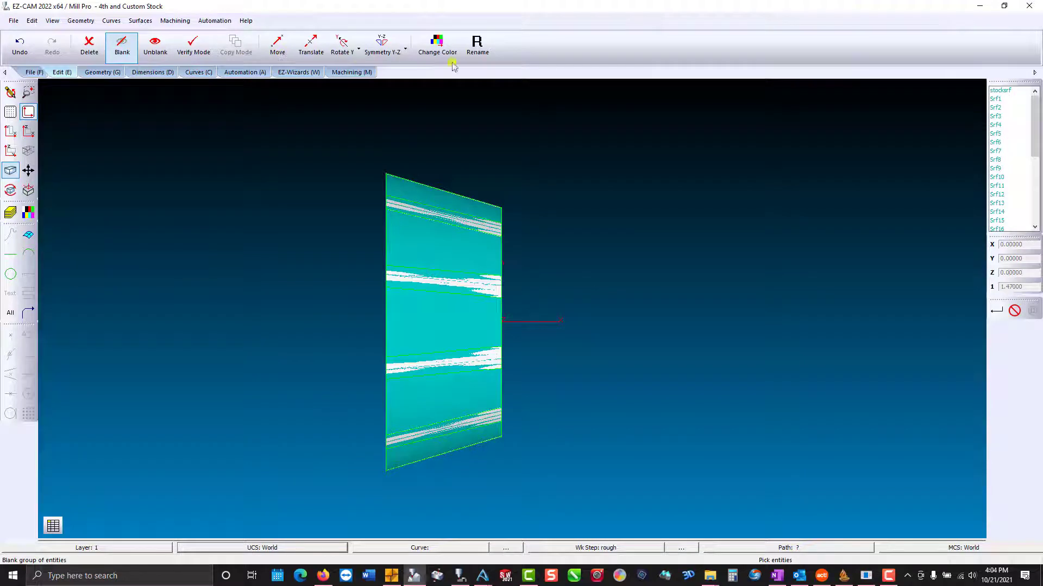
click(999, 90)
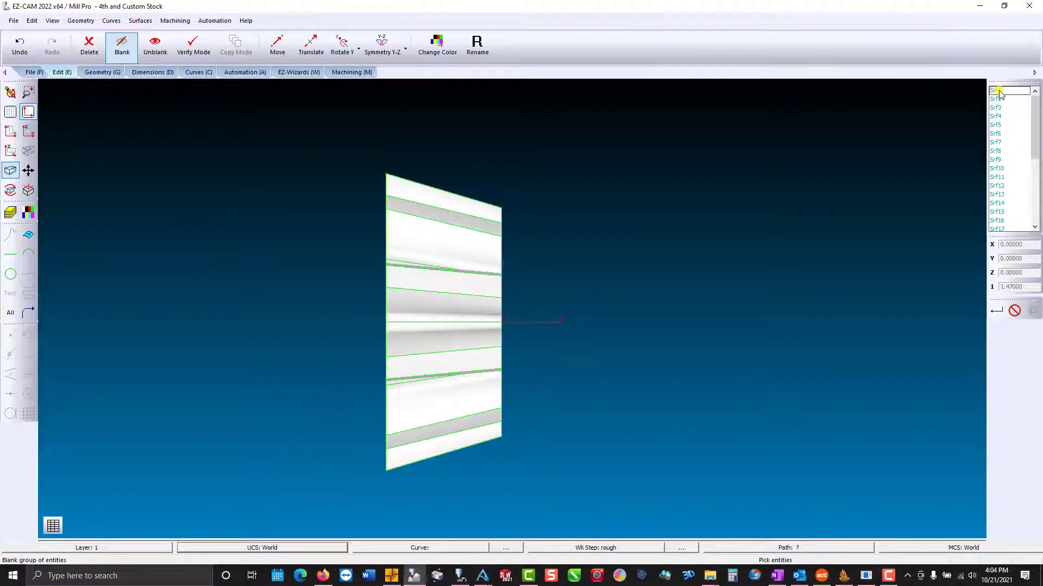
Step: Verify the rough toolpath and rotate the gear to inspect it across the tooth gaps
click(351, 72)
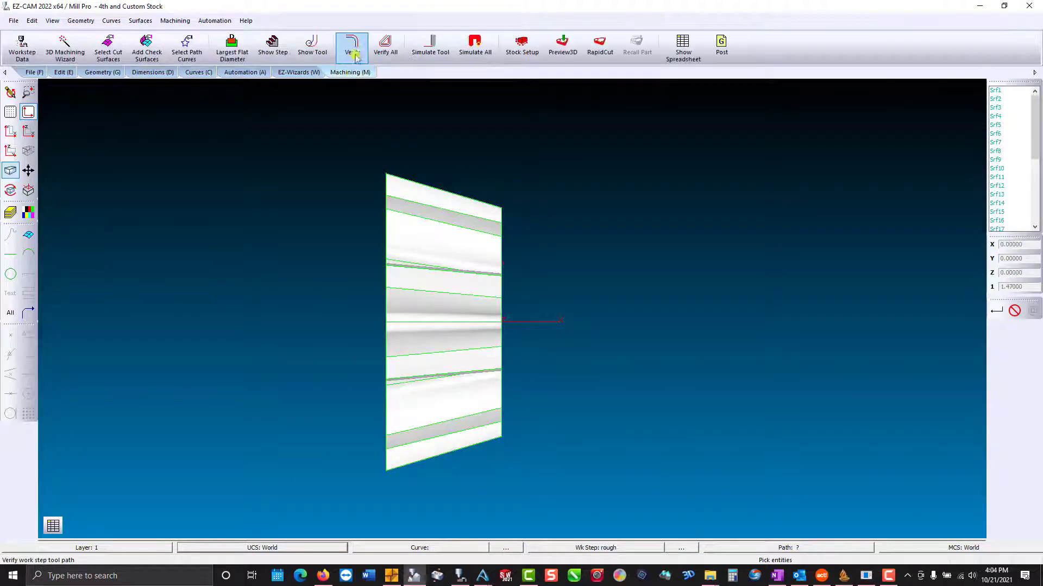
click(352, 46)
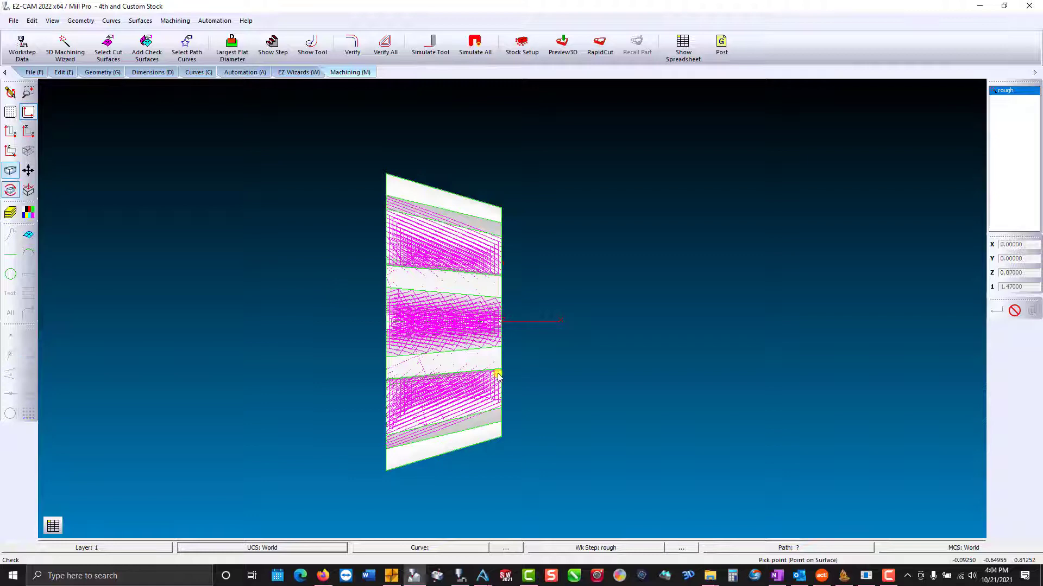
middle_drag(339, 294, 264, 361)
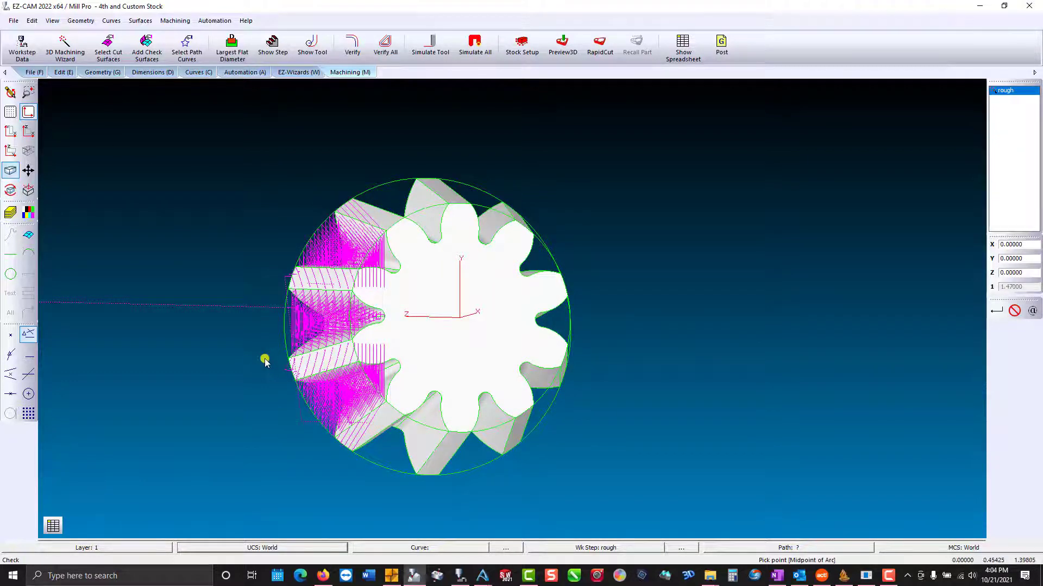
middle_drag(321, 314, 521, 144)
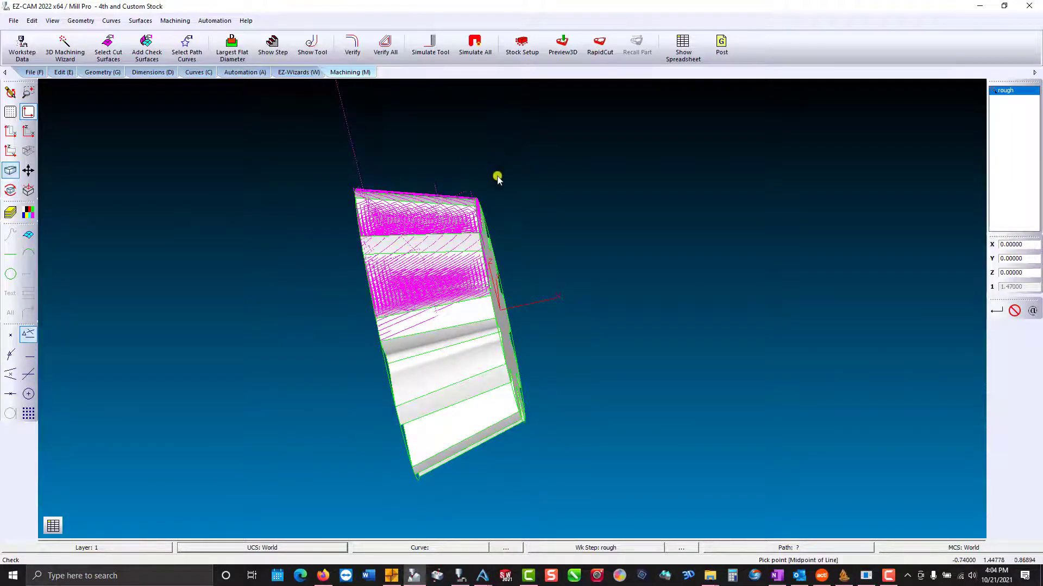
middle_drag(419, 280, 340, 426)
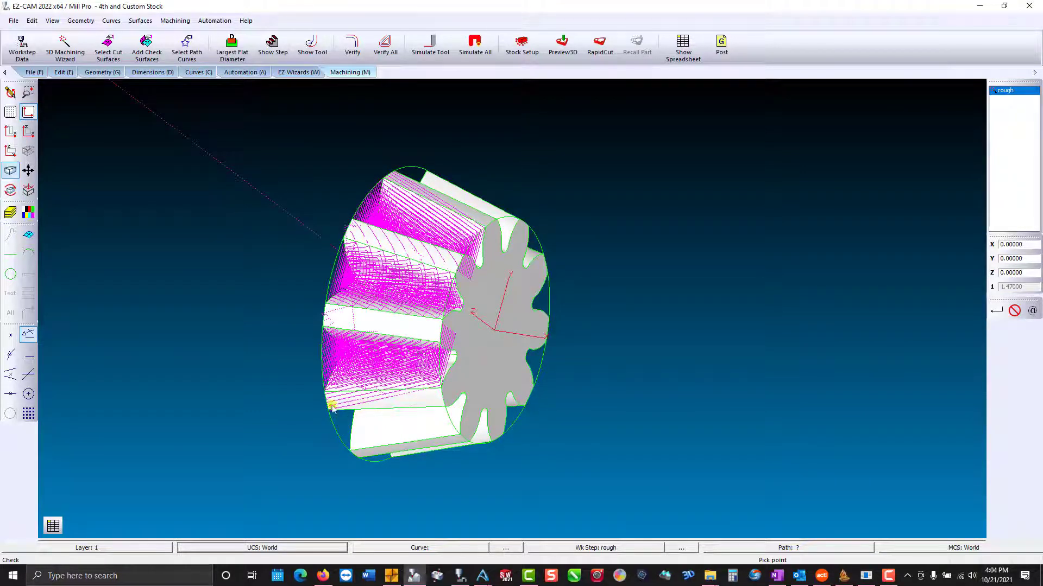
Step: Start a new curve named Crv1 and orient the gear to show its toothed face
click(200, 73)
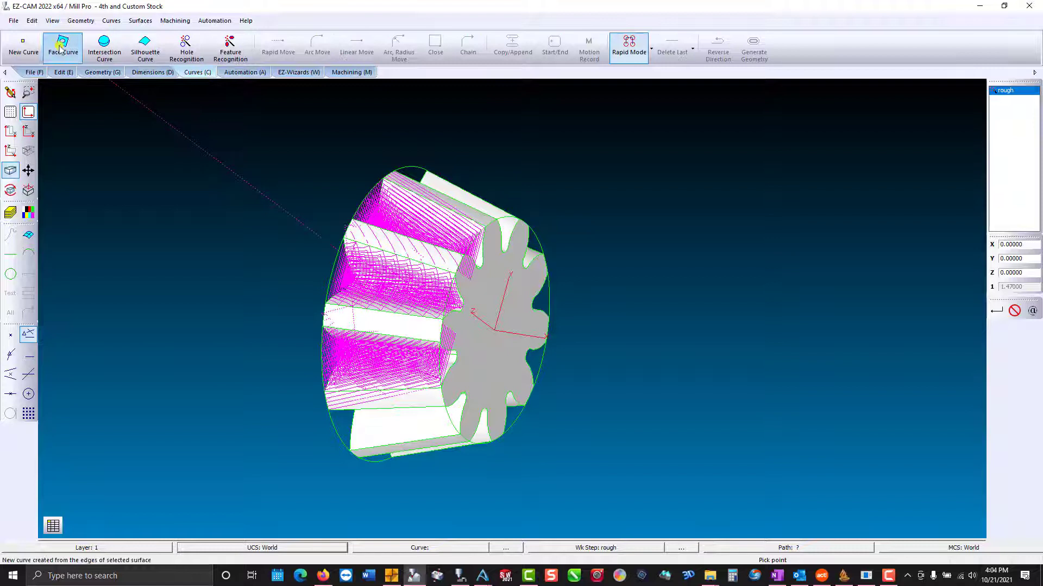
click(23, 46)
click(165, 232)
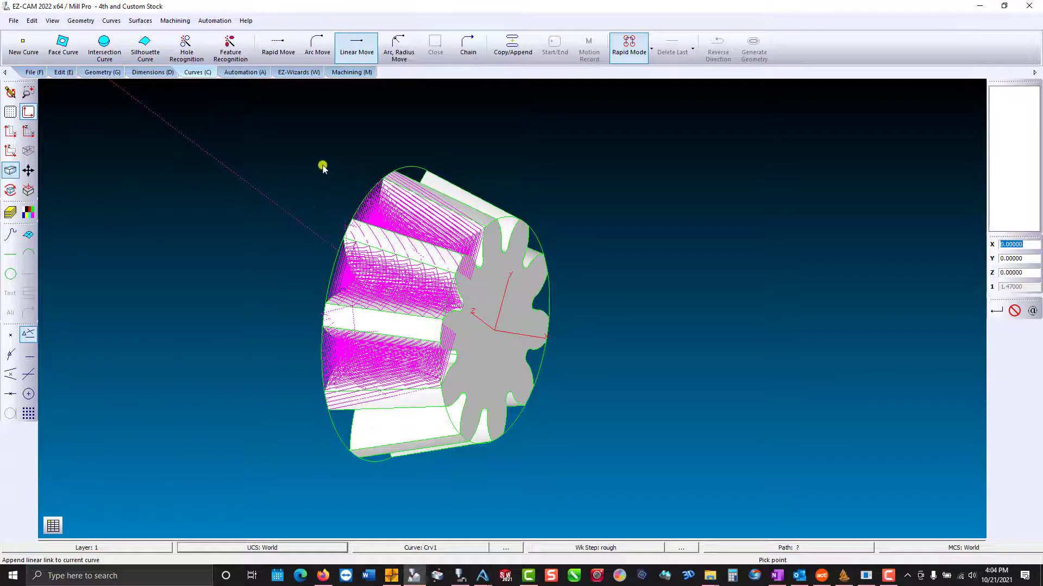
click(11, 132)
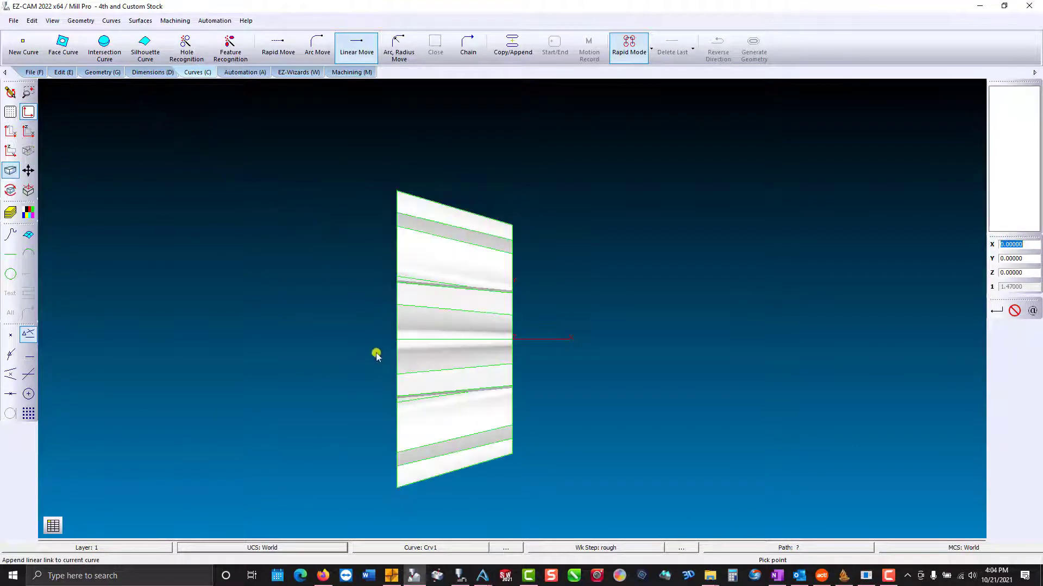
middle_drag(376, 355, 310, 303)
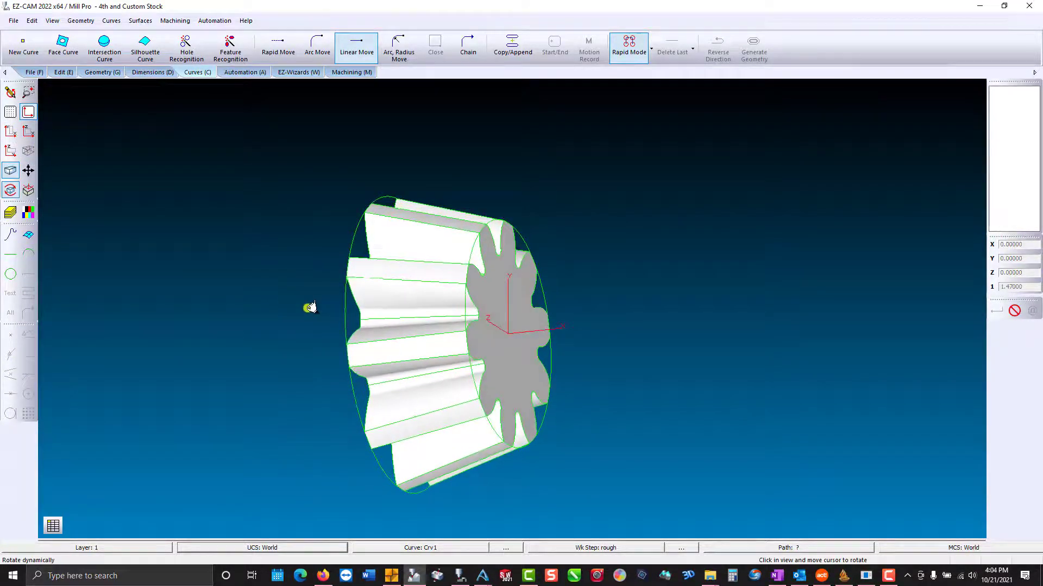
Step: Draw four linked lines from the outer edge to the end face, closing at the start point
click(460, 286)
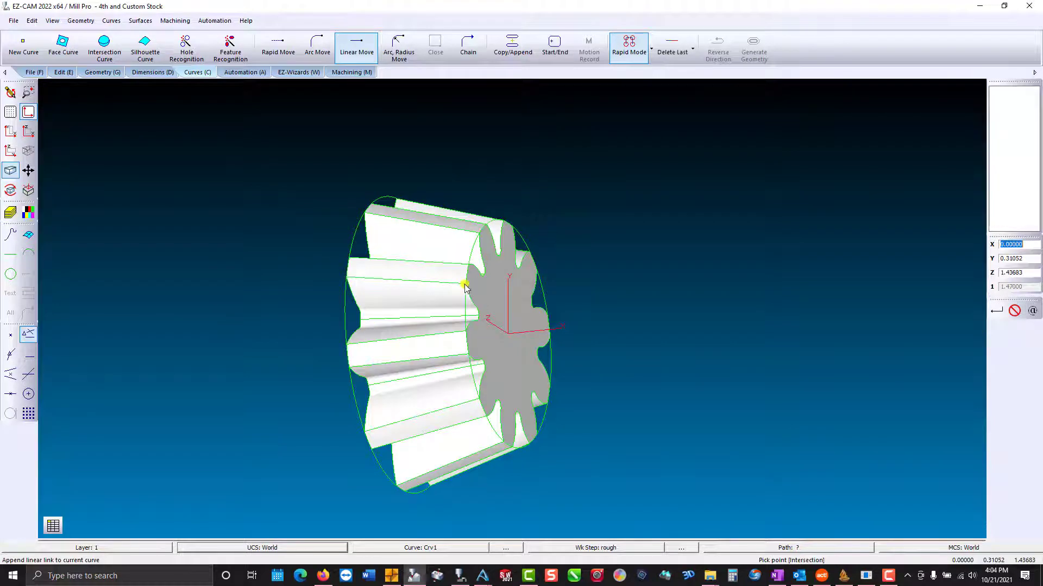
click(346, 278)
click(346, 344)
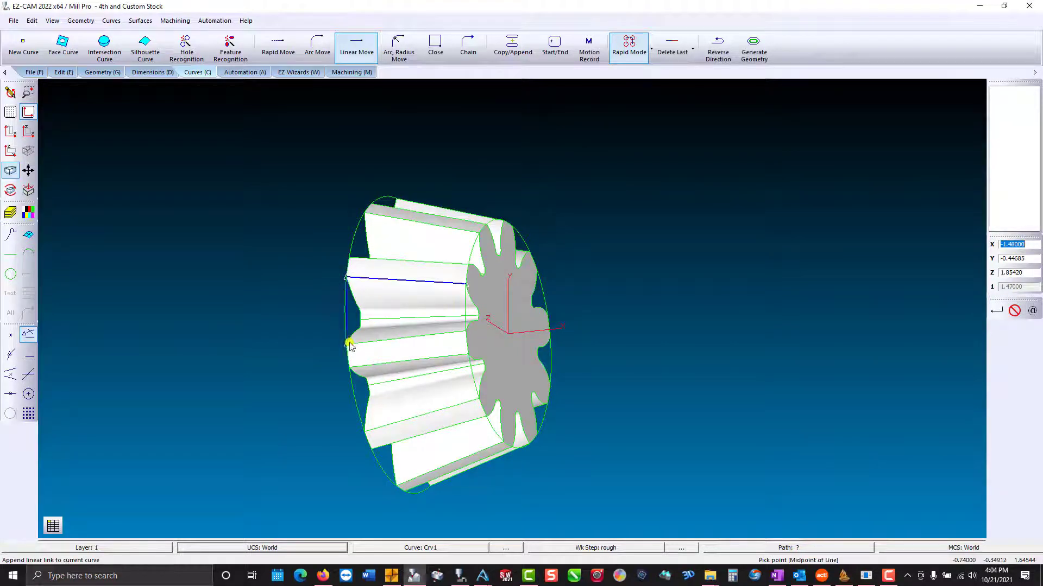
click(465, 331)
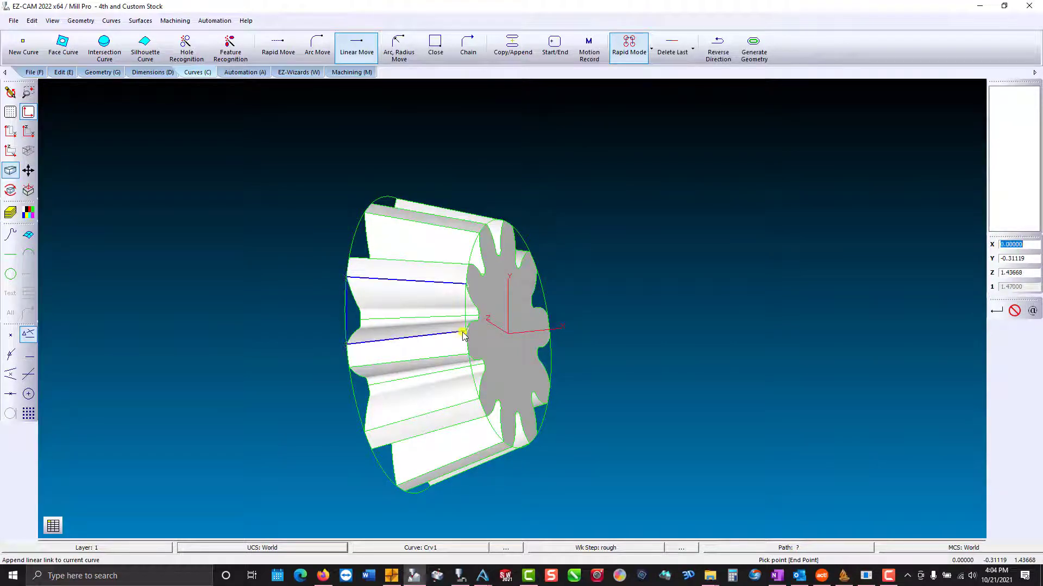
click(464, 285)
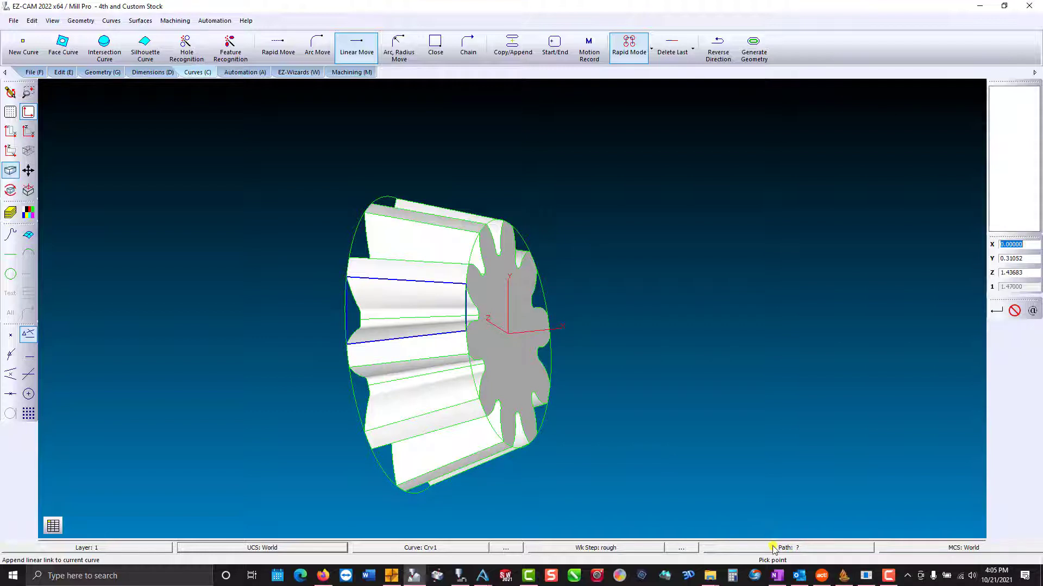
Step: End Crv1, make it the rough step's path, and verify the toolpath confined to one groove
key(Escape)
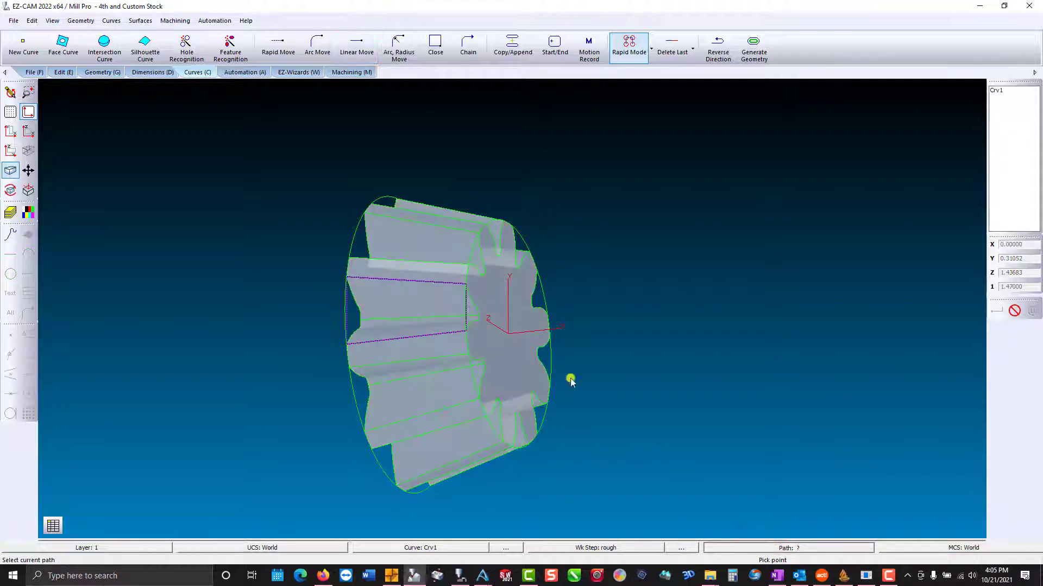
click(454, 282)
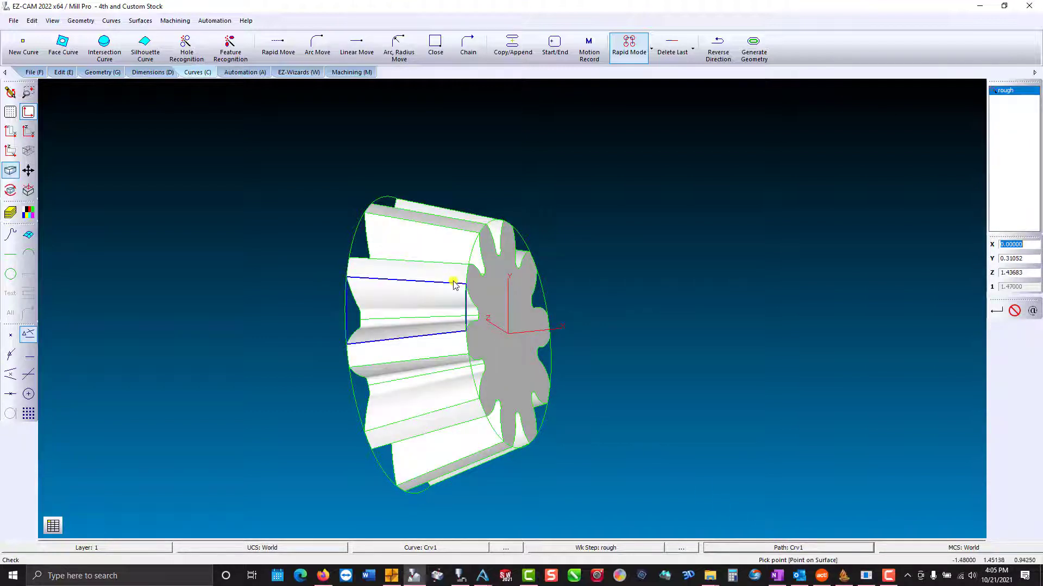
click(350, 72)
click(351, 54)
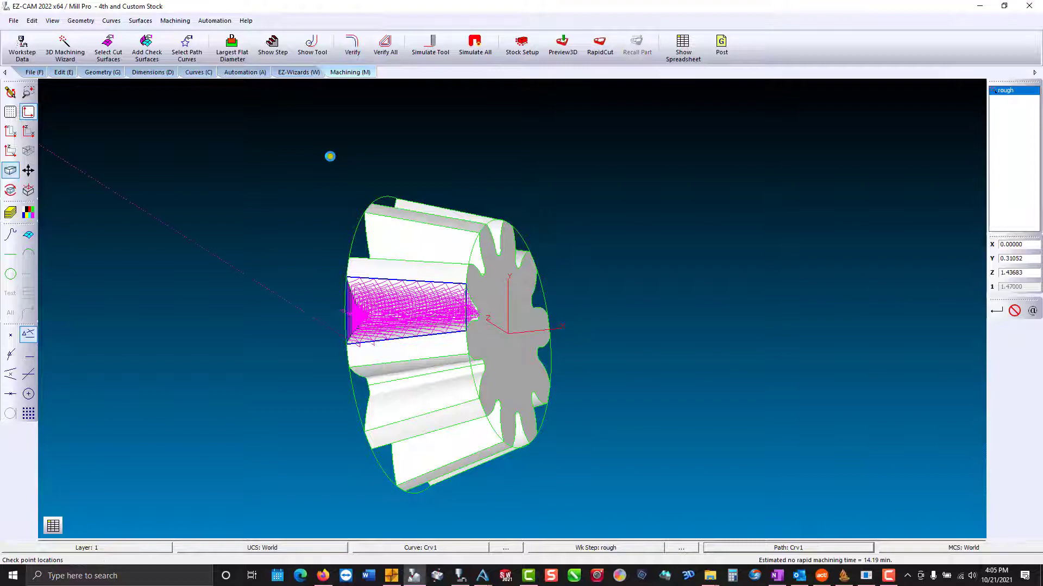
middle_drag(415, 304, 402, 338)
key(Escape)
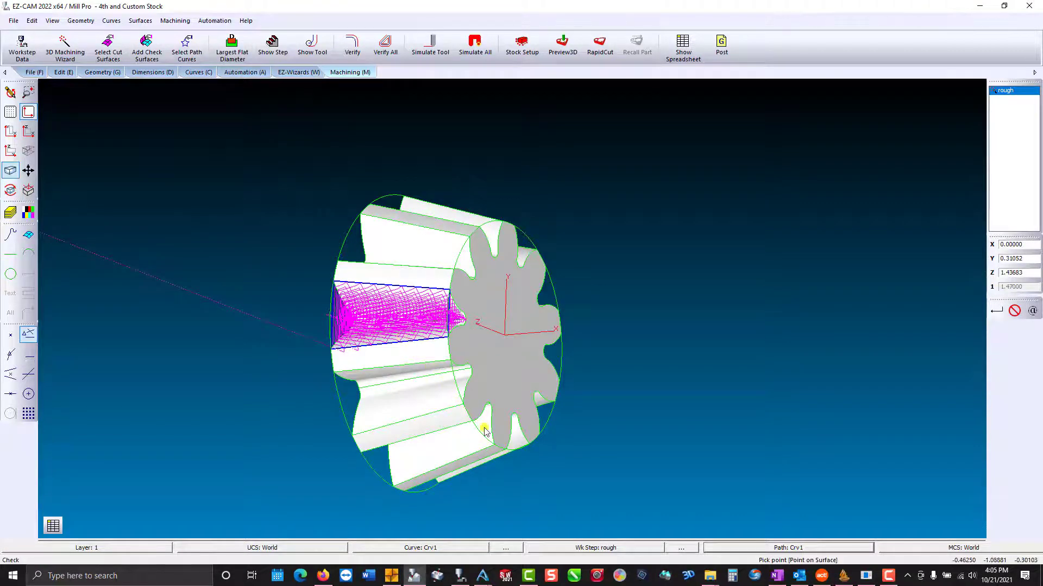
Step: Set the rough work step to index around the X axis with 10 copies at 36° each
click(183, 23)
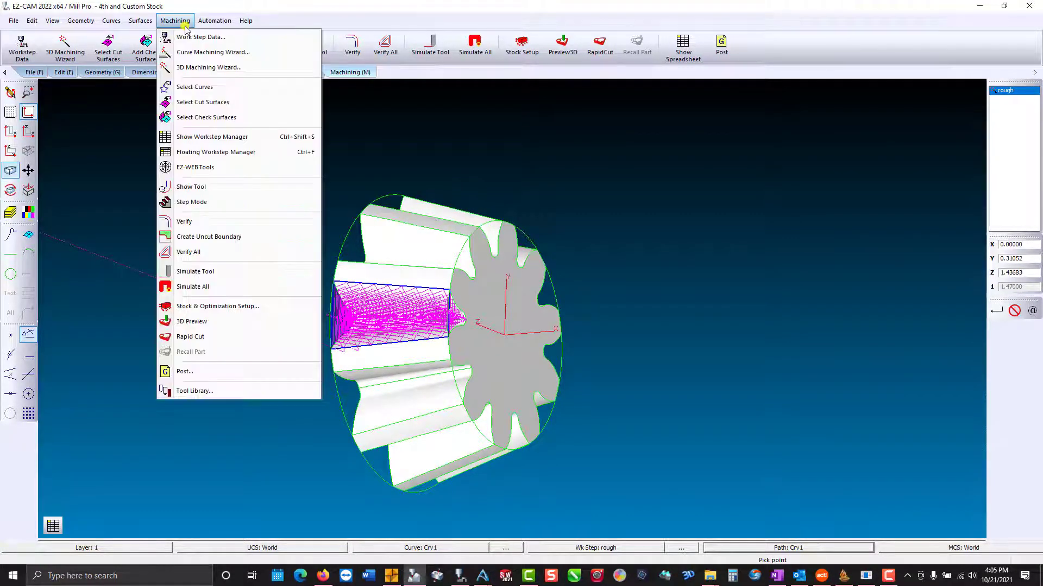
click(186, 37)
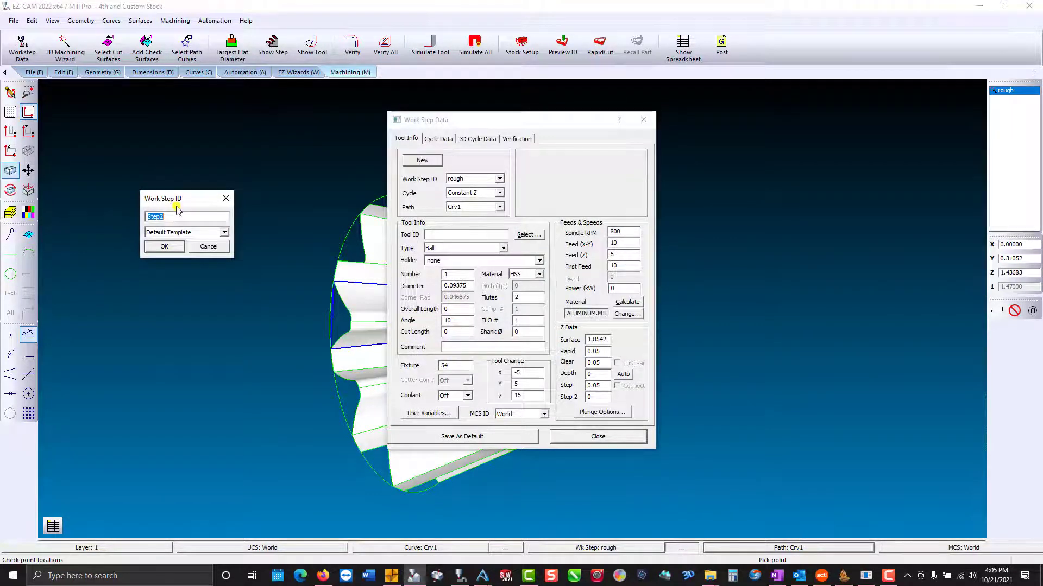
click(206, 246)
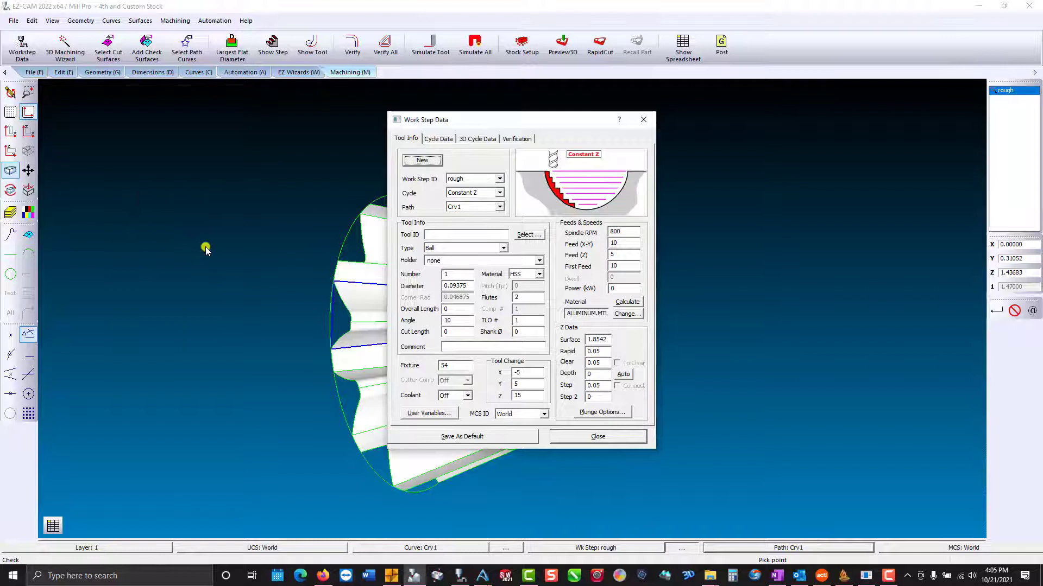
click(514, 140)
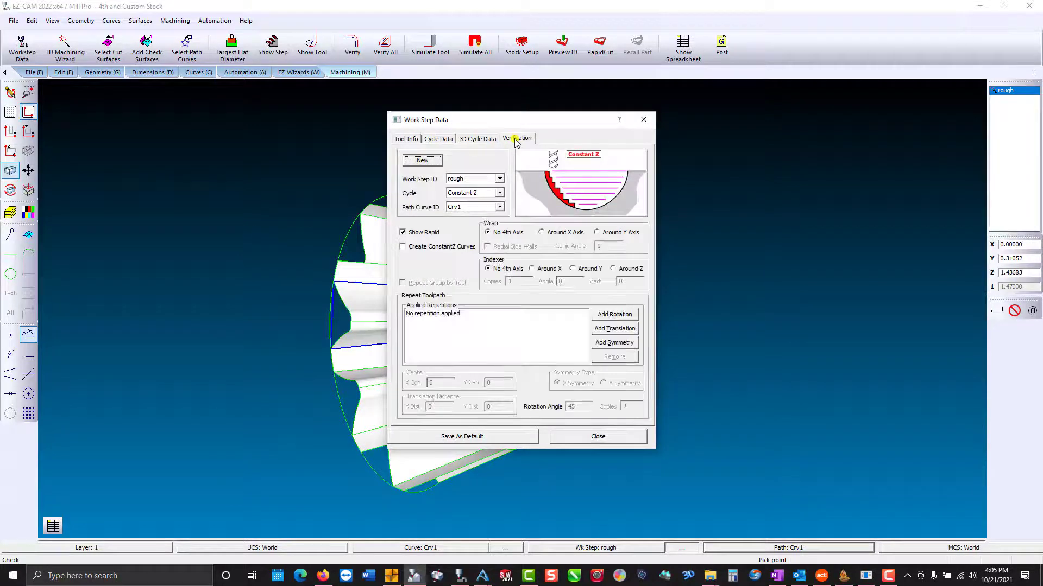
click(532, 269)
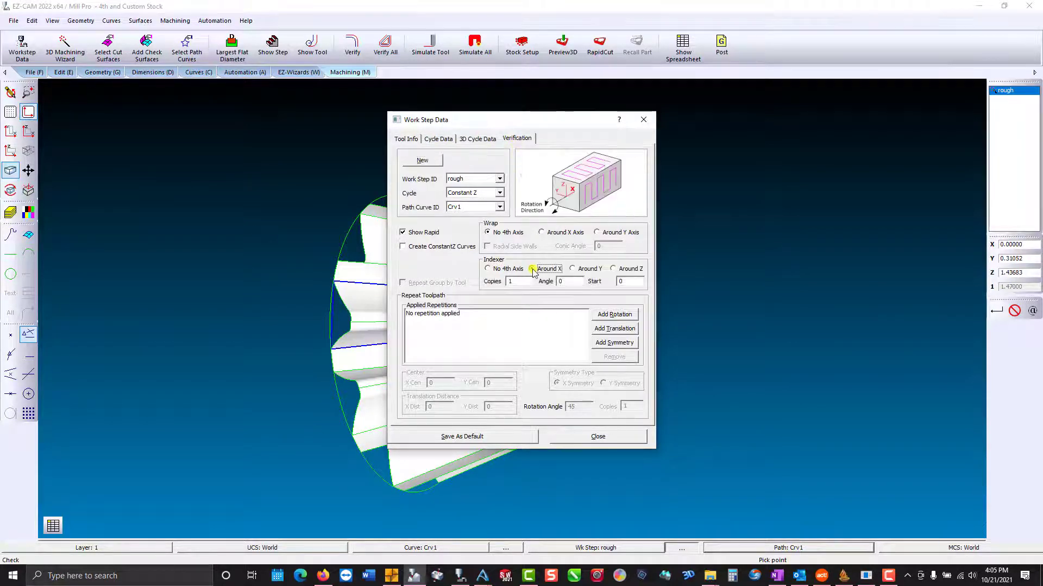
click(526, 280)
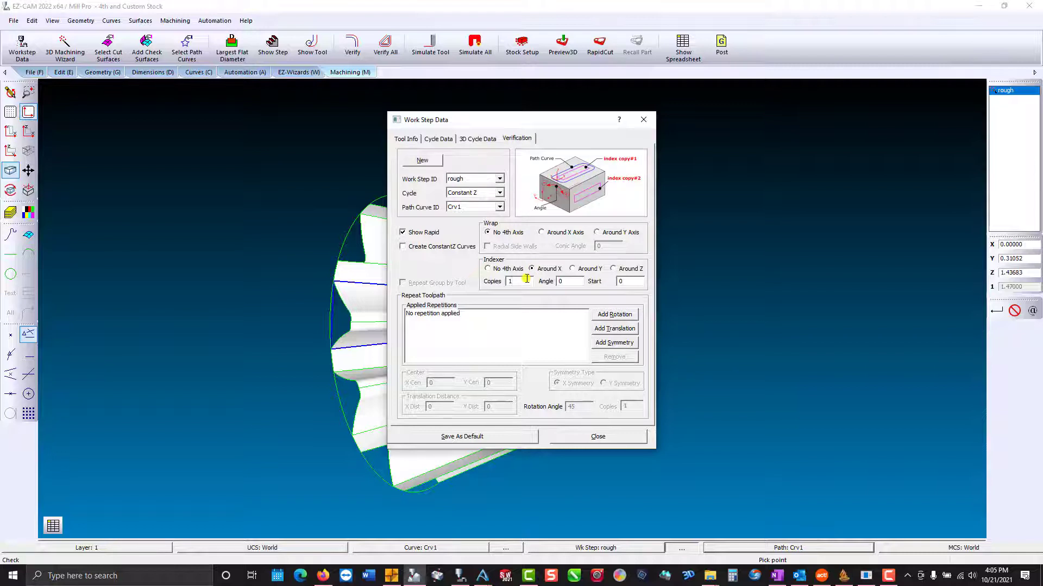
click(573, 280)
click(597, 436)
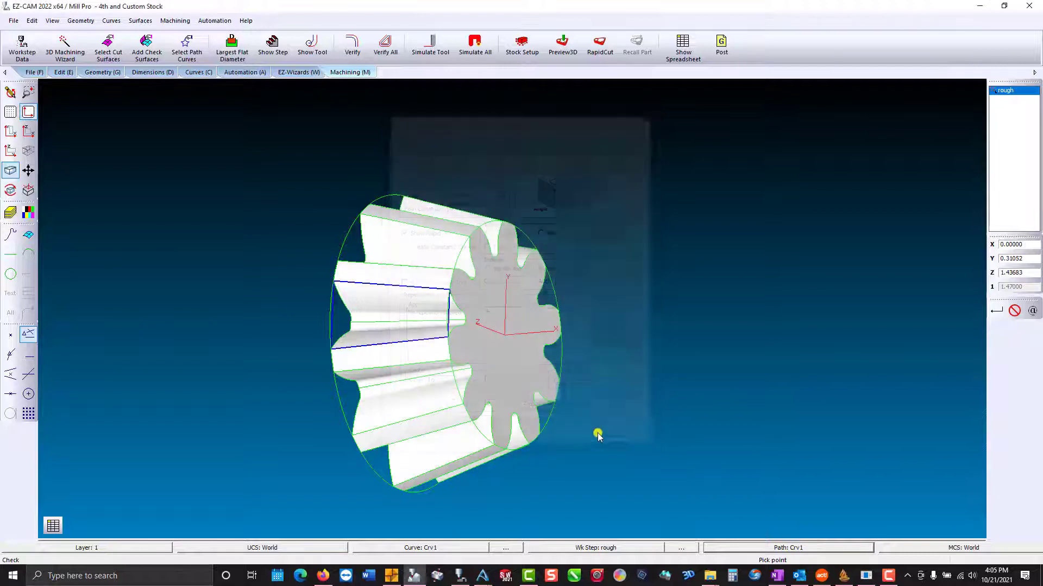
Step: Verify the indexed rough toolpath repeats in every gear groove, then bring up Stock Setup
click(352, 44)
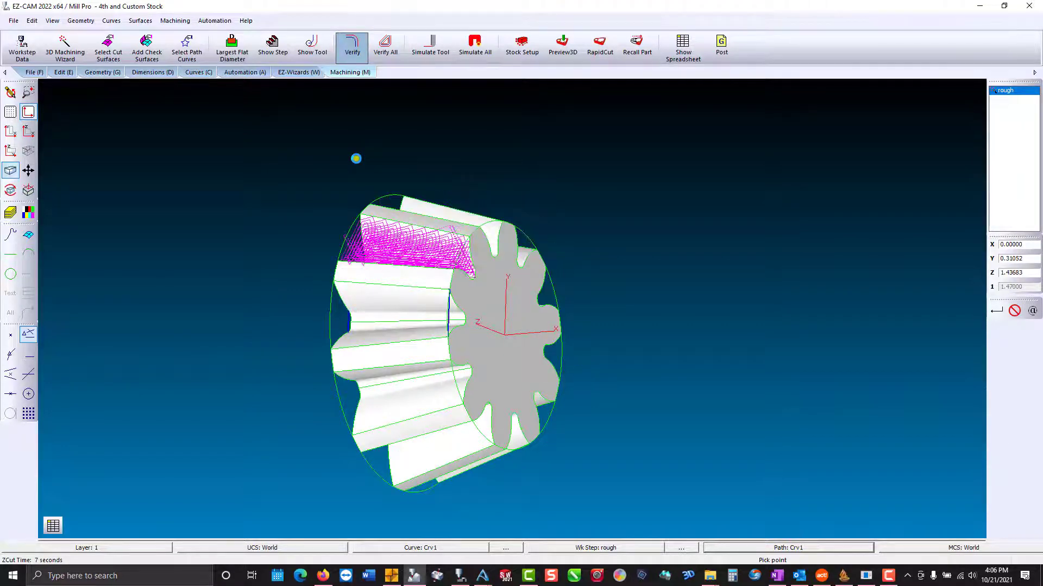
drag(356, 158, 521, 344)
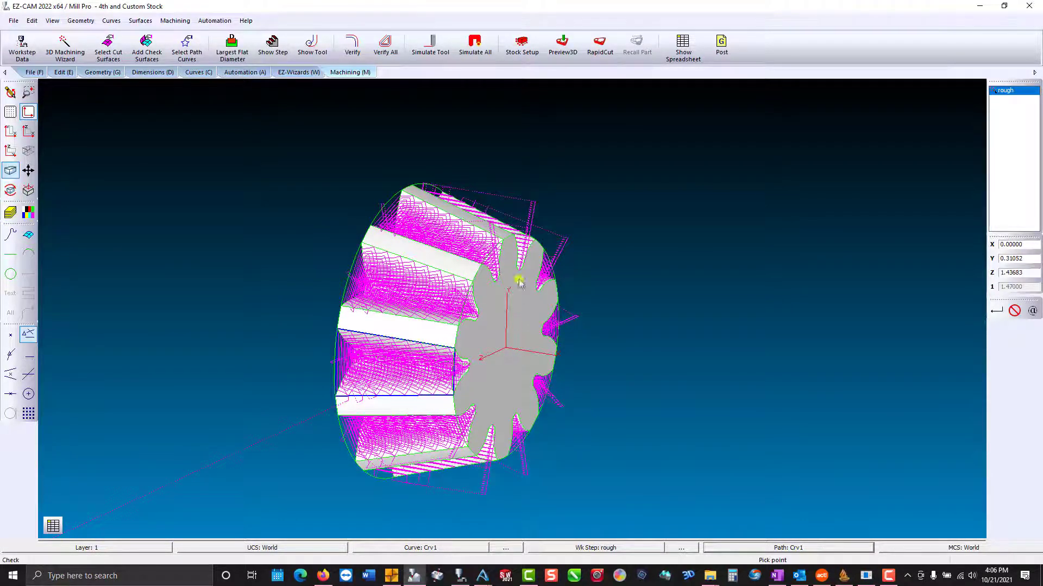
click(523, 46)
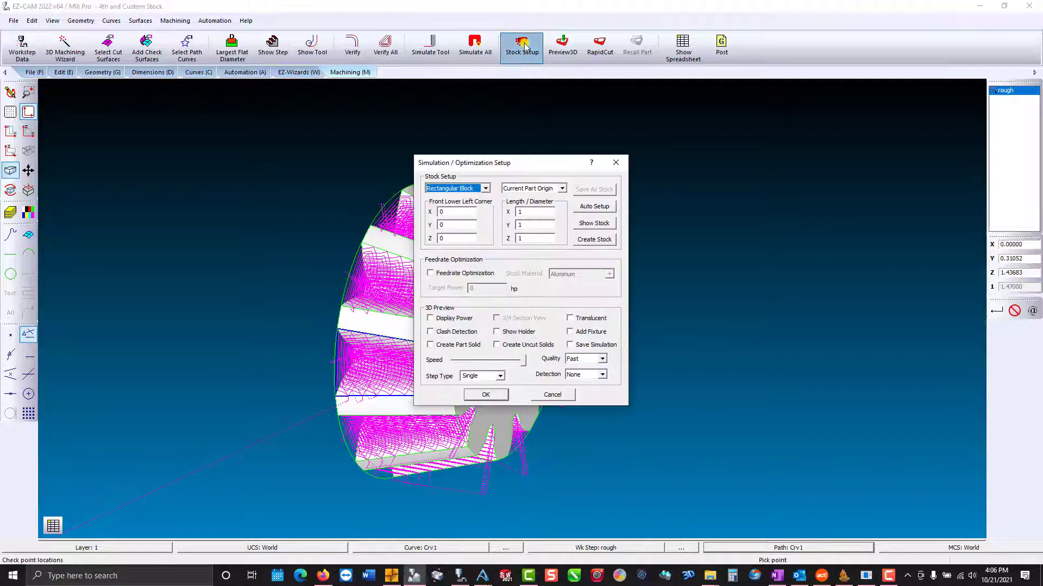
Step: Use an auto-sized Custom Stock and rotate the 3D preview showing all ten roughed grooves
click(486, 188)
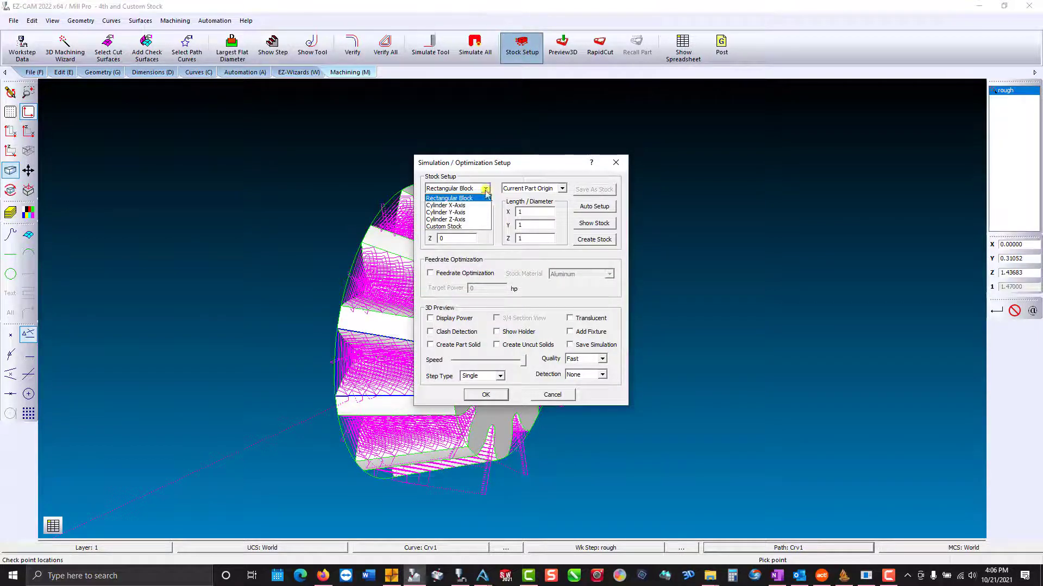
click(474, 226)
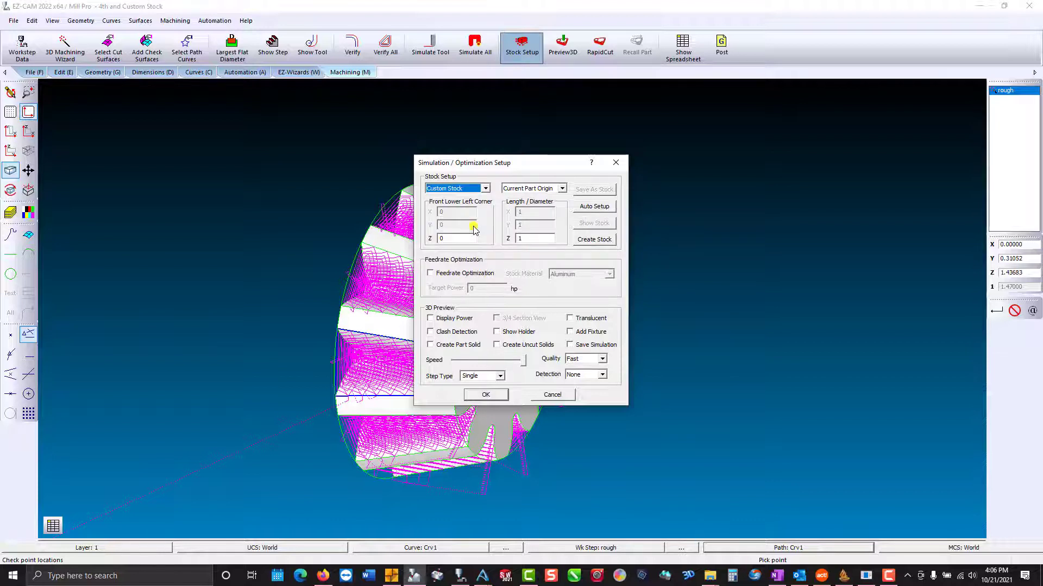
click(592, 209)
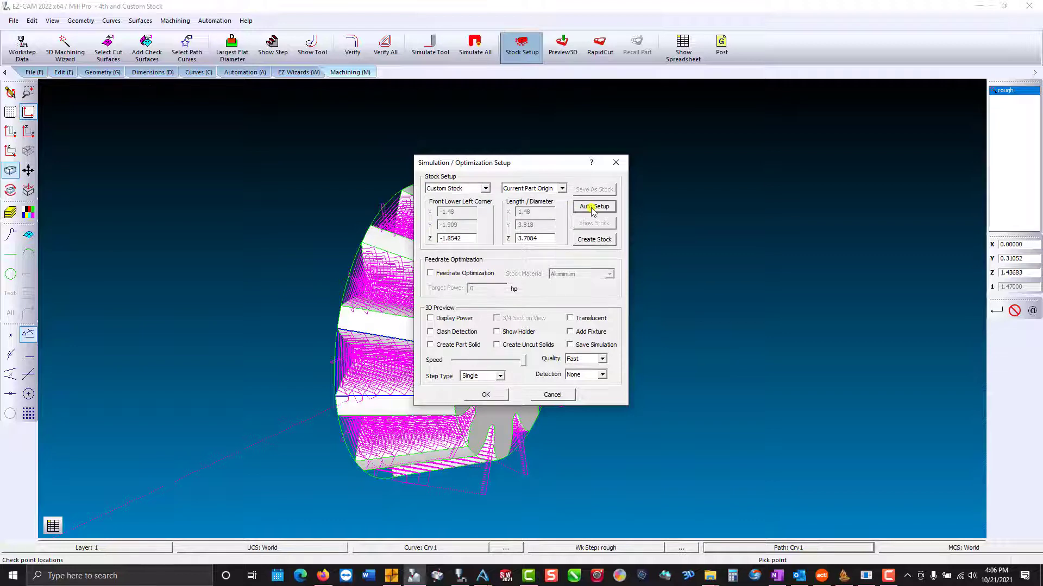
click(488, 395)
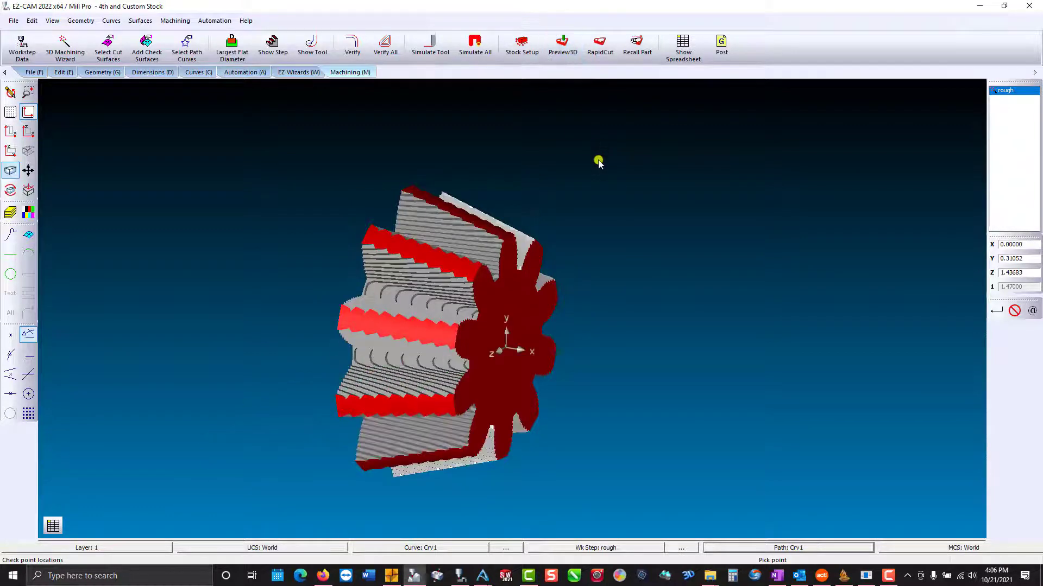
middle_drag(551, 327, 349, 287)
drag(467, 313, 509, 358)
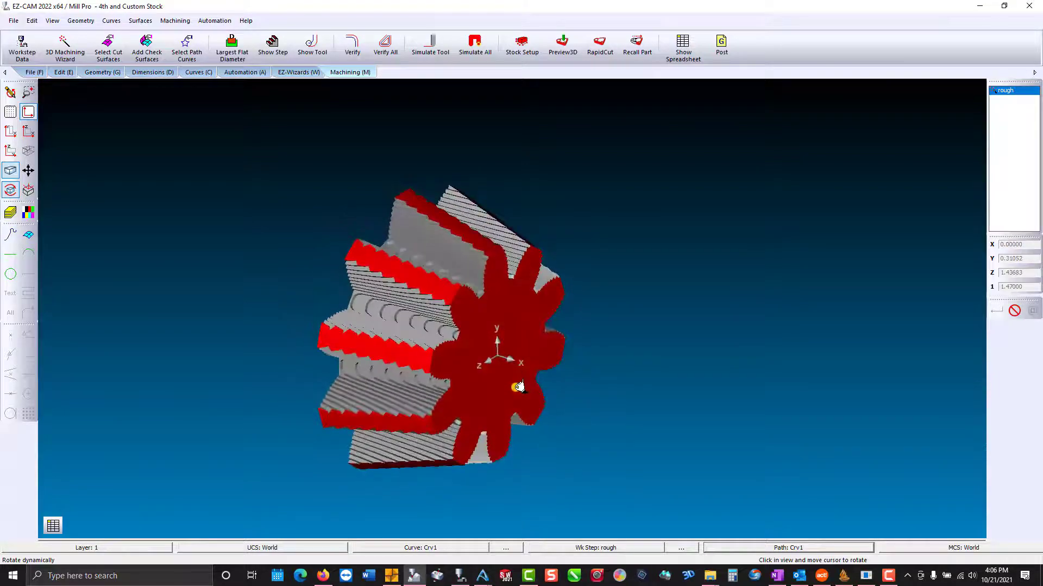